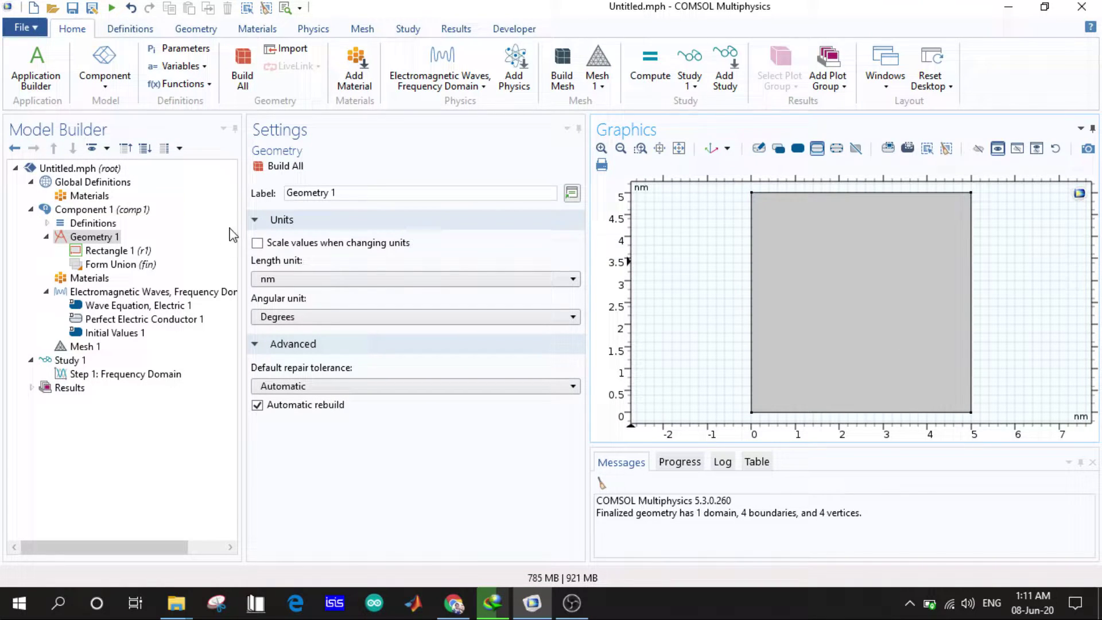
Step: Select Geometry 1 in the Model Builder
{"action": "left_click", "coordinate": [110, 240]}
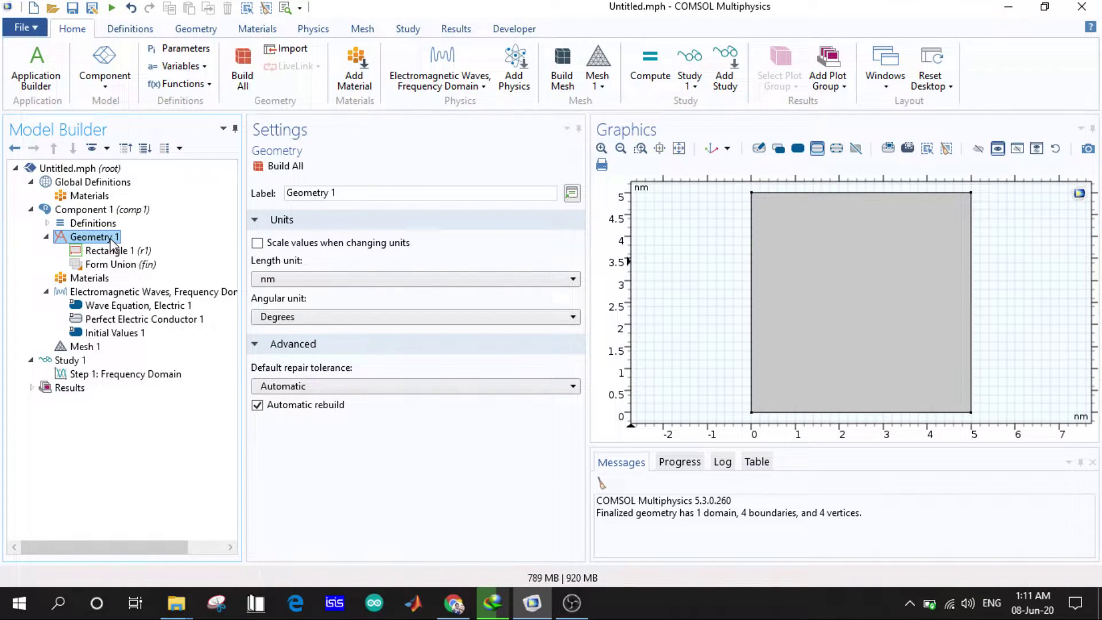
Step: Bring up Geometry 1's context menu and scroll down to the Measure entry
{"action": "right_click", "coordinate": [111, 243]}
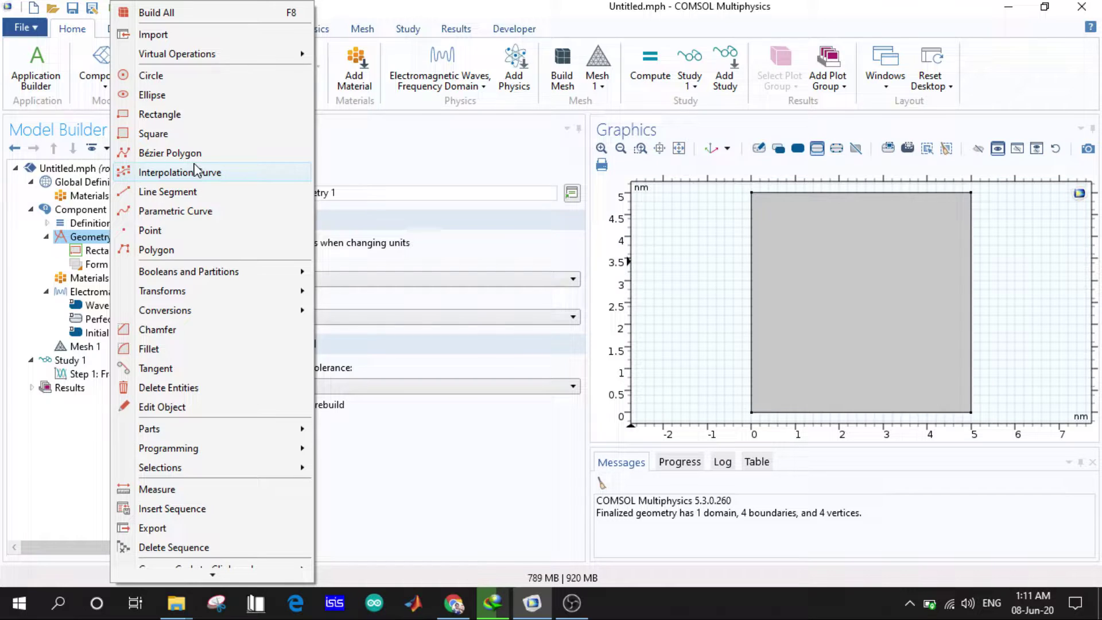
{"action": "scroll", "coordinate": [195, 170], "scroll_direction": "down", "scroll_amount": 2}
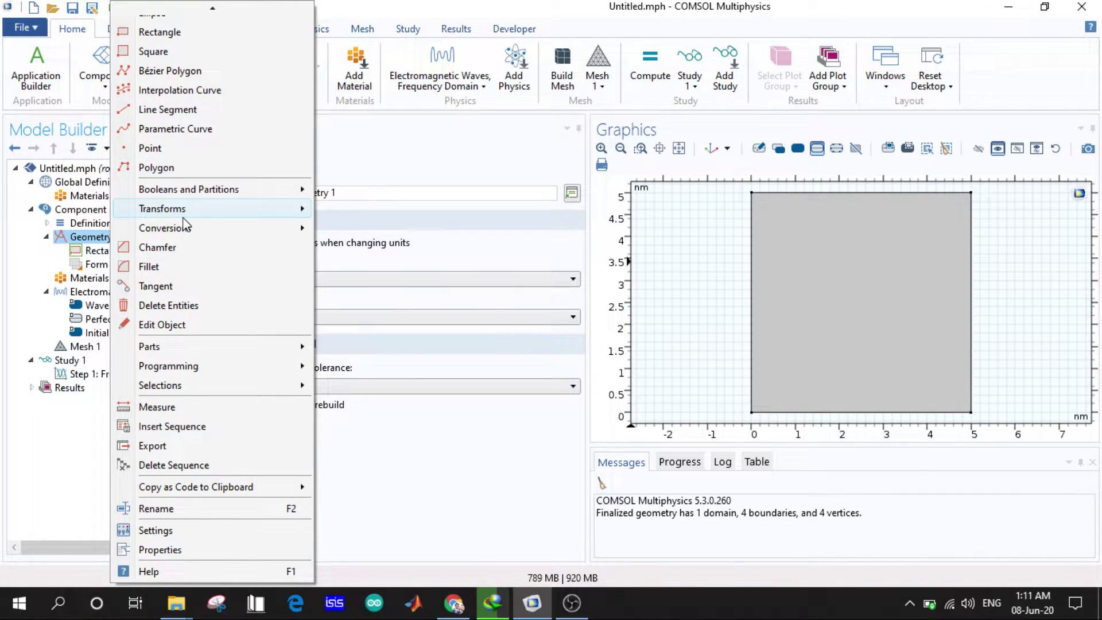
{"action": "scroll", "coordinate": [187, 209], "scroll_direction": "up", "scroll_amount": 2}
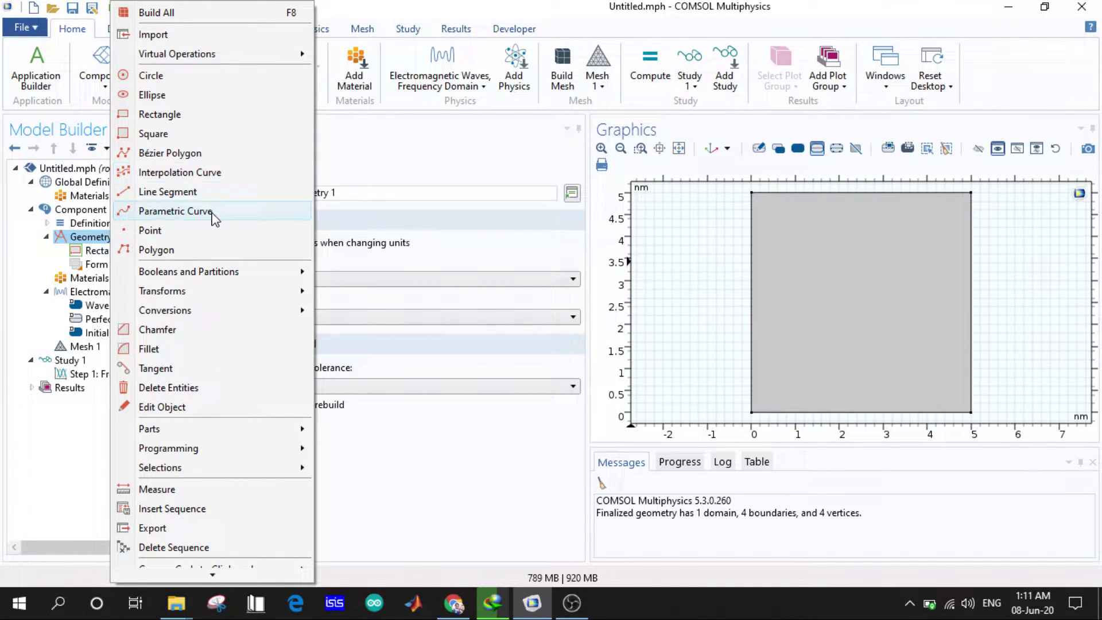
{"action": "scroll", "coordinate": [211, 350], "scroll_direction": "down", "scroll_amount": 2}
{"action": "mouse_move", "coordinate": [212, 366]}
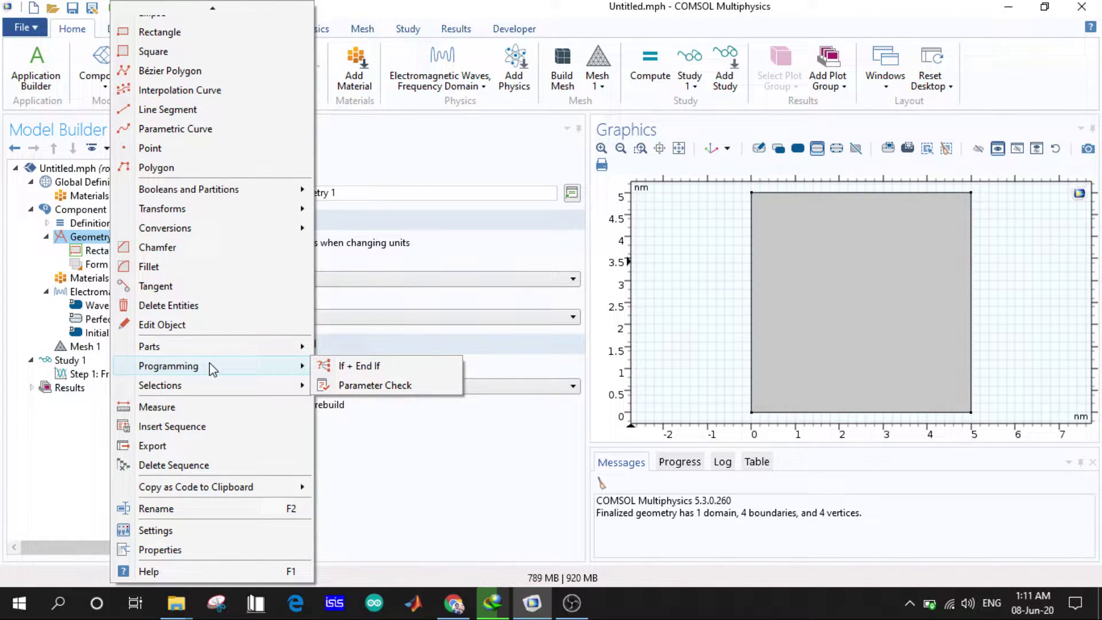
Step: Measure the square at Object level, showing 1 domain, 4 edges and 4 points
{"action": "left_click", "coordinate": [216, 411]}
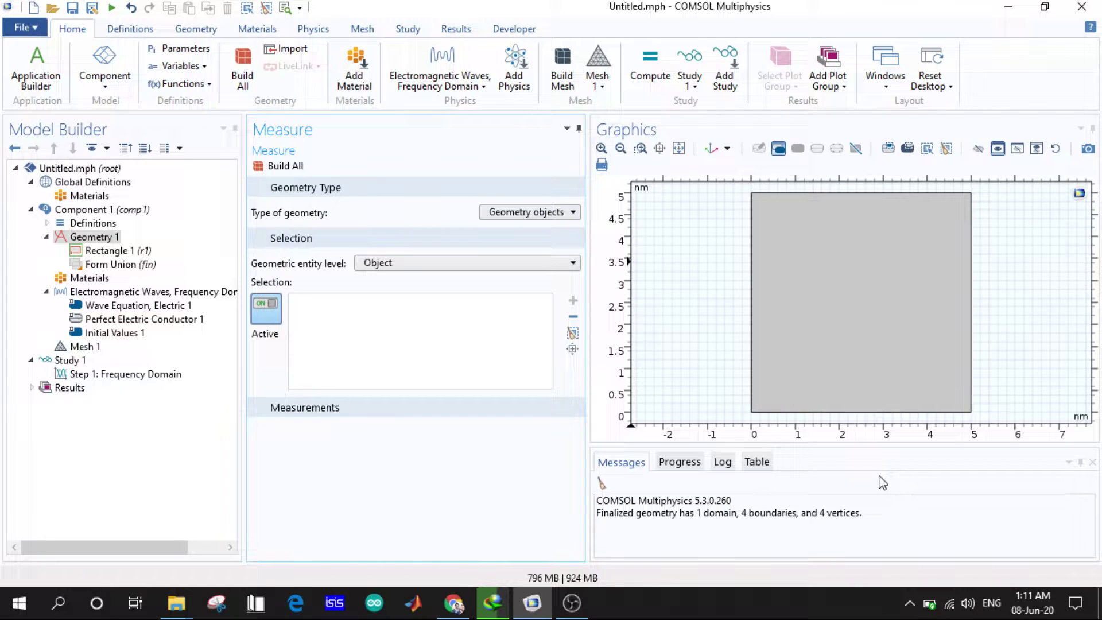
{"action": "left_click", "coordinate": [455, 262]}
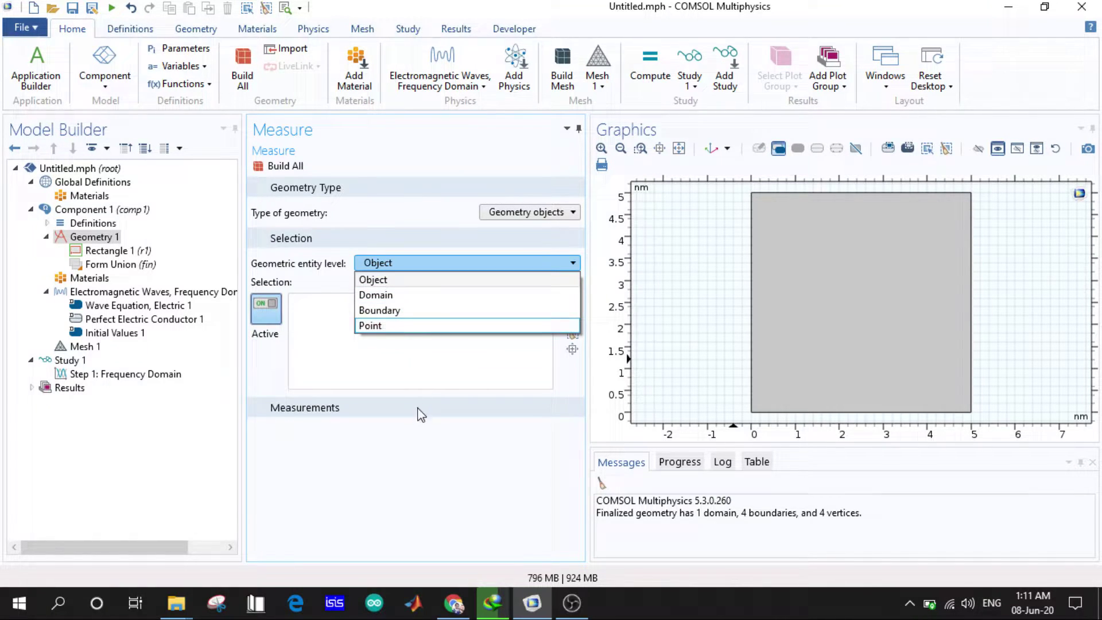
{"action": "left_click", "coordinate": [410, 458]}
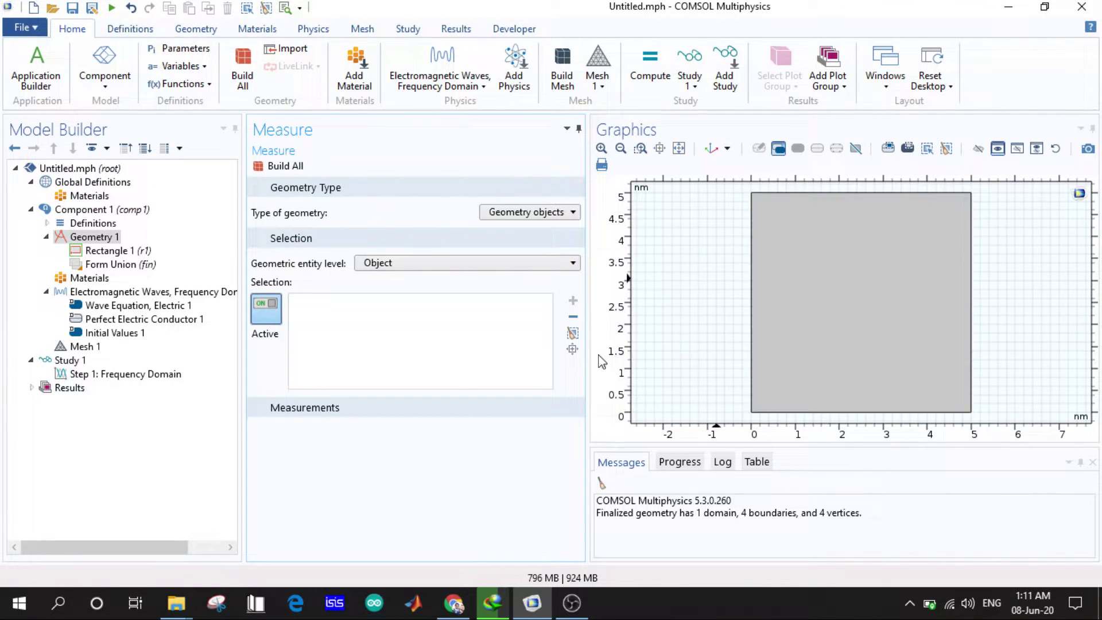
{"action": "left_click", "coordinate": [915, 261]}
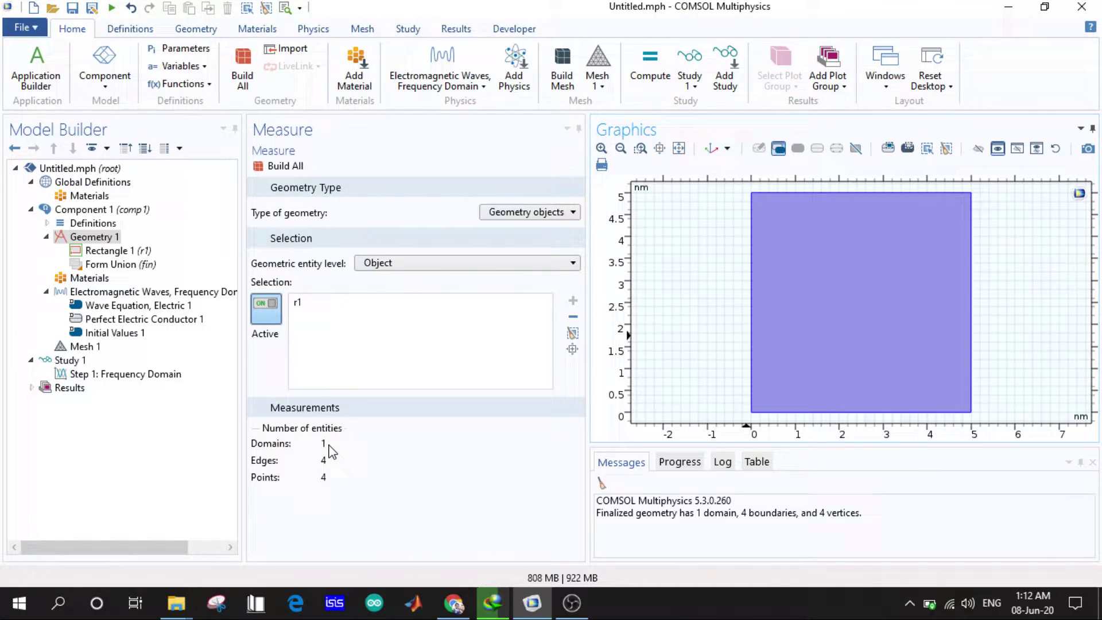
Step: Review Rectangle 1's 5 × 5 nm settings, then reopen Measure from Geometry 1
{"action": "left_click", "coordinate": [133, 252]}
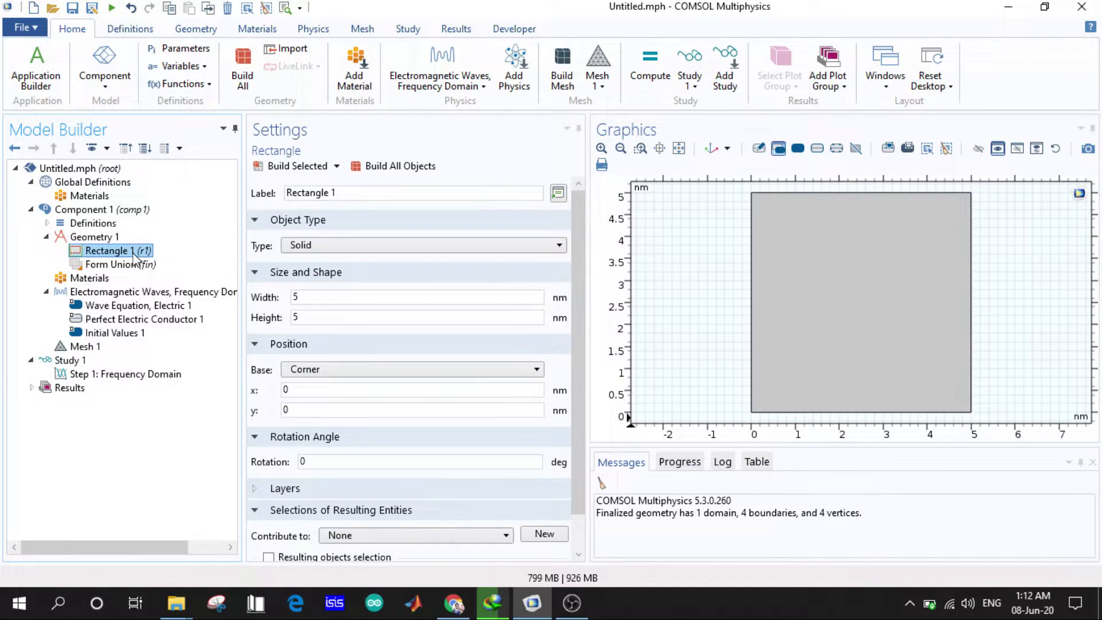
{"action": "scroll", "coordinate": [409, 320], "scroll_direction": "down", "scroll_amount": 1}
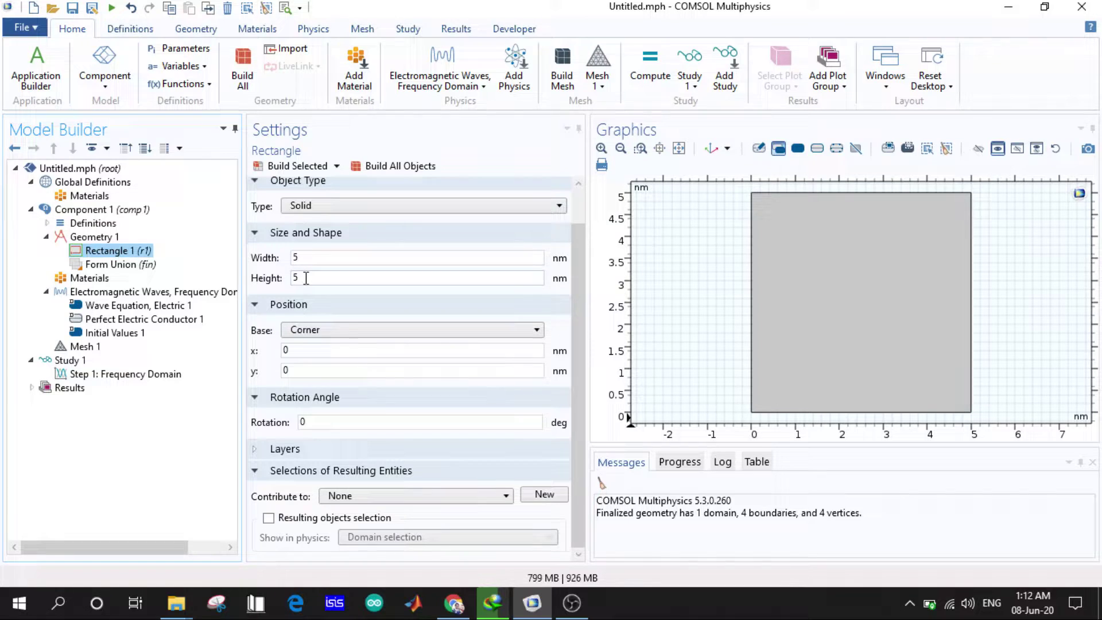
{"action": "left_click", "coordinate": [15, 148]}
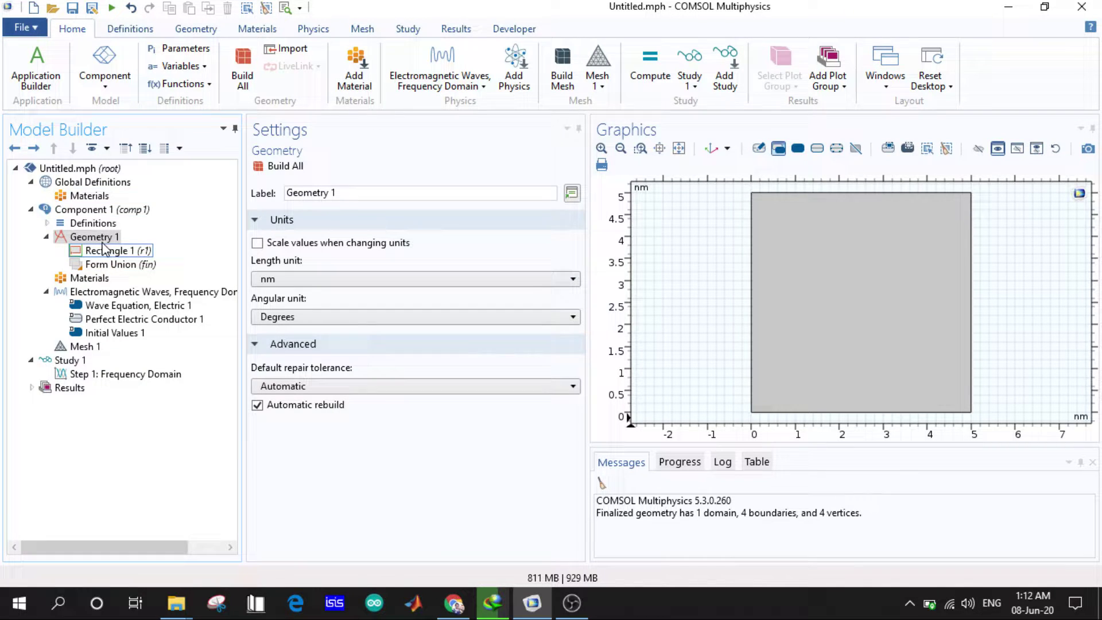
{"action": "left_click", "coordinate": [96, 241]}
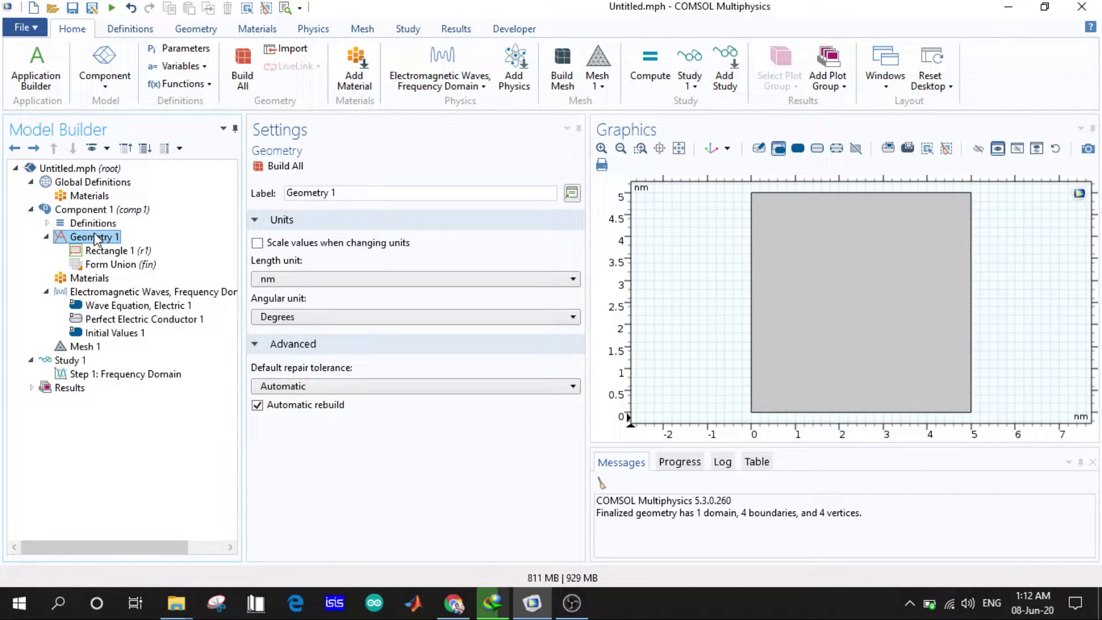
{"action": "right_click", "coordinate": [96, 241]}
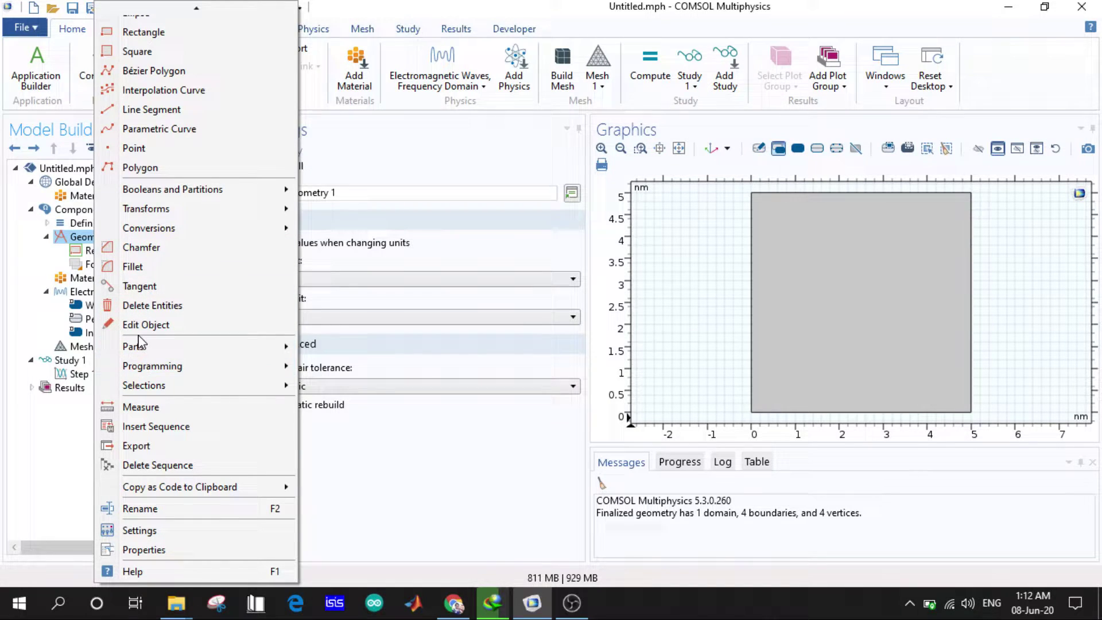
{"action": "left_click", "coordinate": [141, 410]}
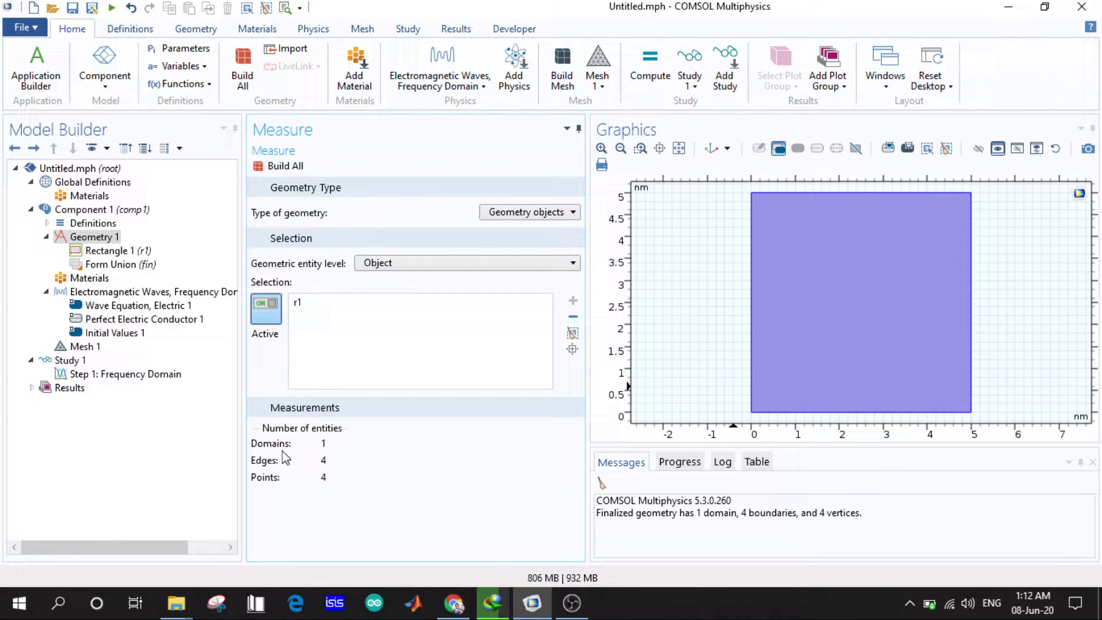
Step: Measure the square's domain at Domain level: area 25 nm², perimeter 20 nm
{"action": "left_click", "coordinate": [446, 264]}
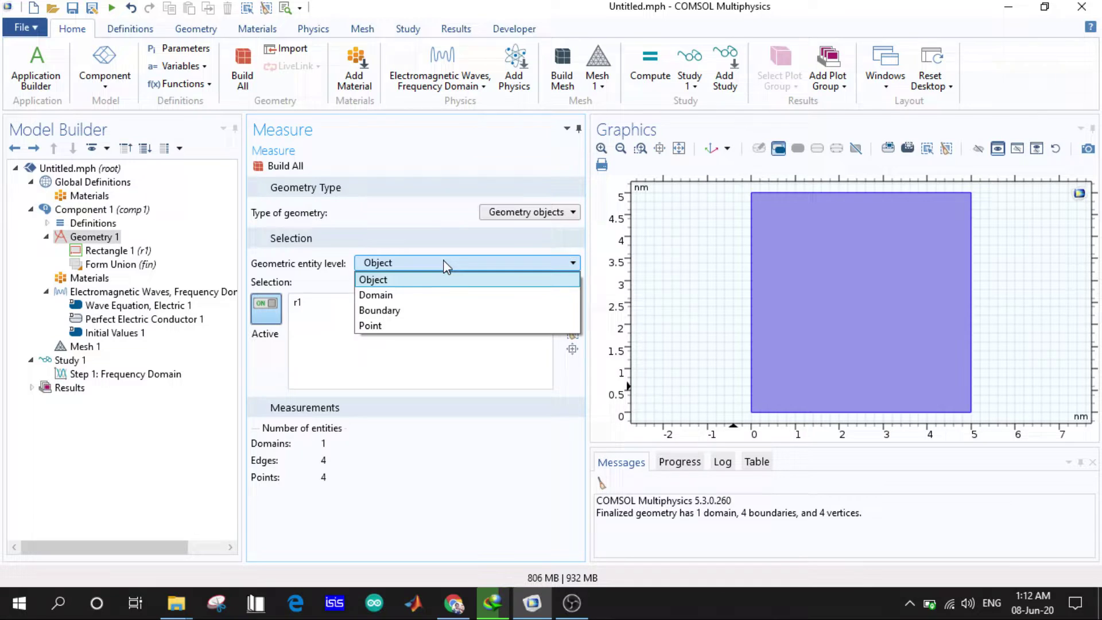
{"action": "left_click", "coordinate": [435, 295]}
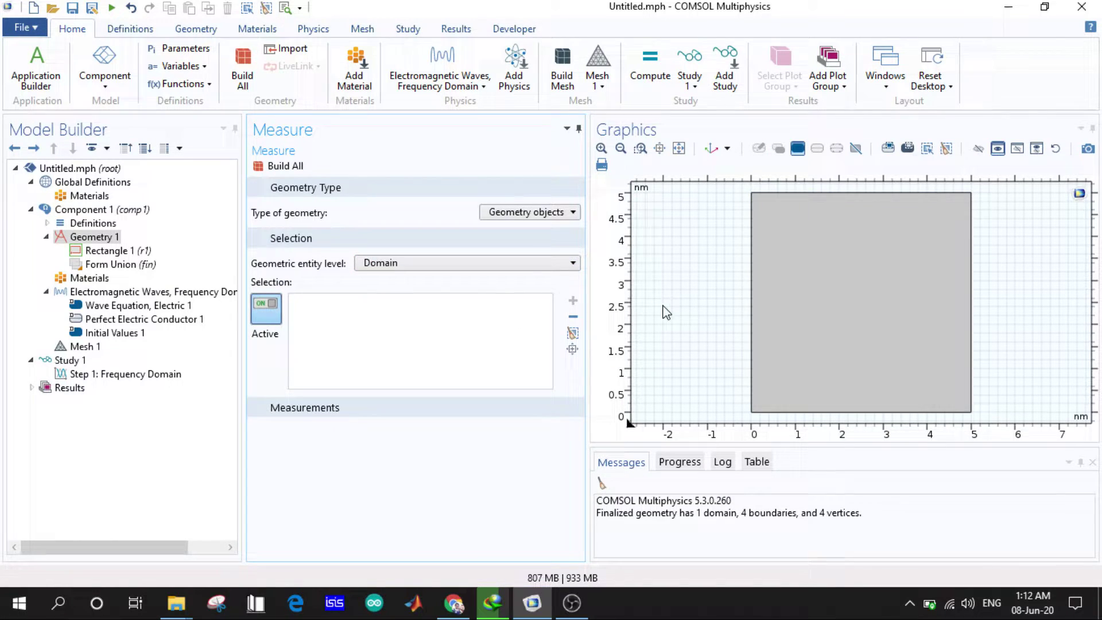
{"action": "left_click", "coordinate": [797, 294]}
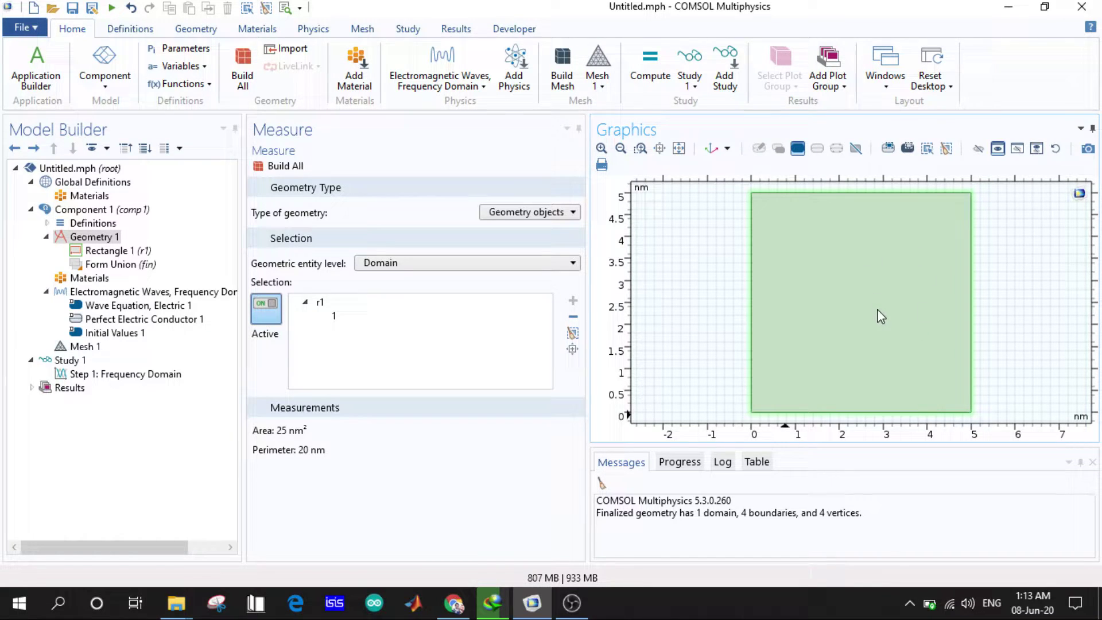
{"action": "left_click", "coordinate": [522, 265]}
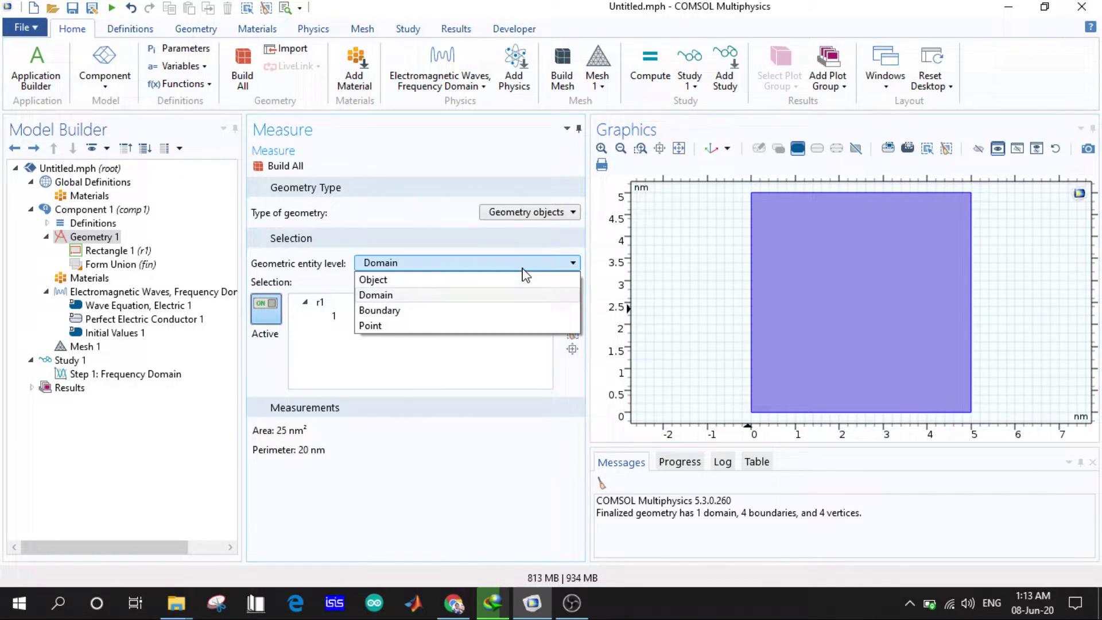
Step: Select the square's right, bottom, left and top edges at Boundary level, totalling 20 nm
{"action": "left_click", "coordinate": [505, 310]}
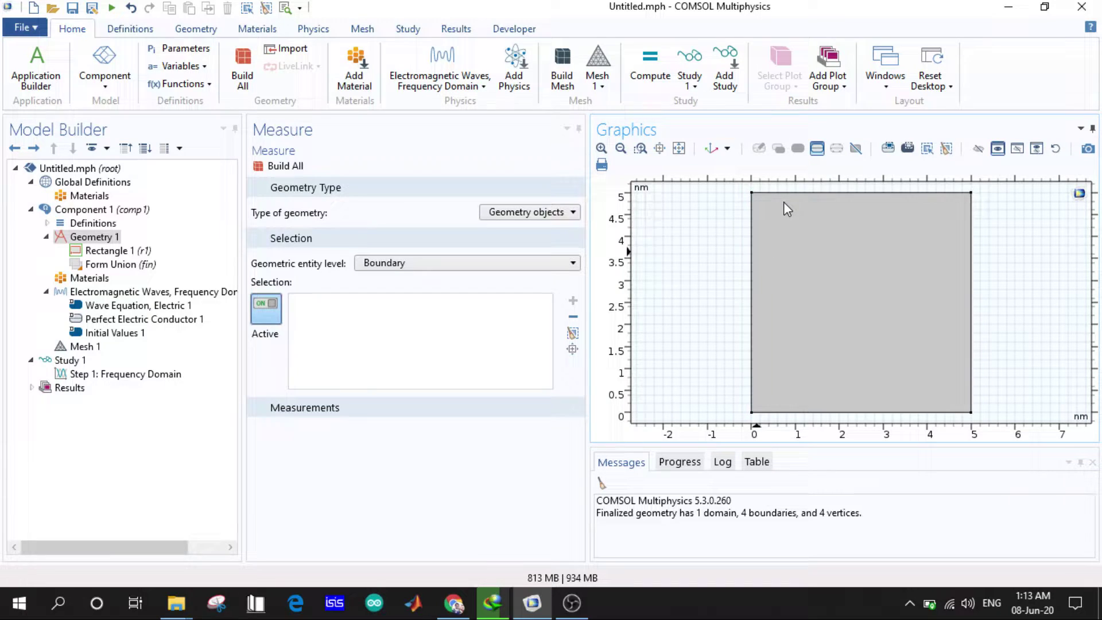
{"action": "left_click", "coordinate": [972, 237]}
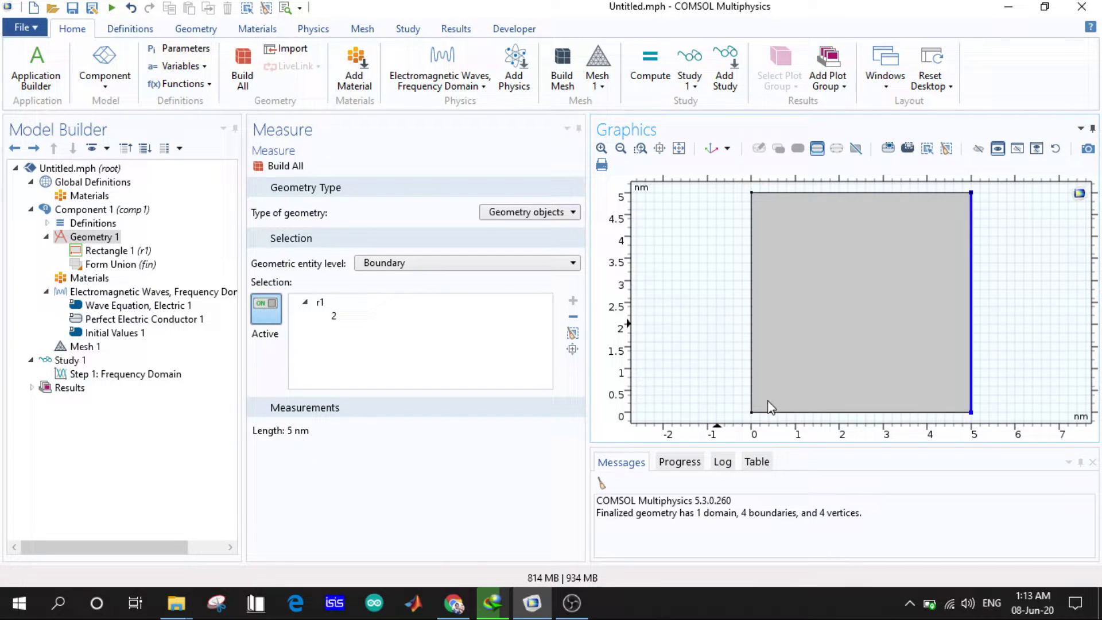
{"action": "left_click", "coordinate": [801, 413]}
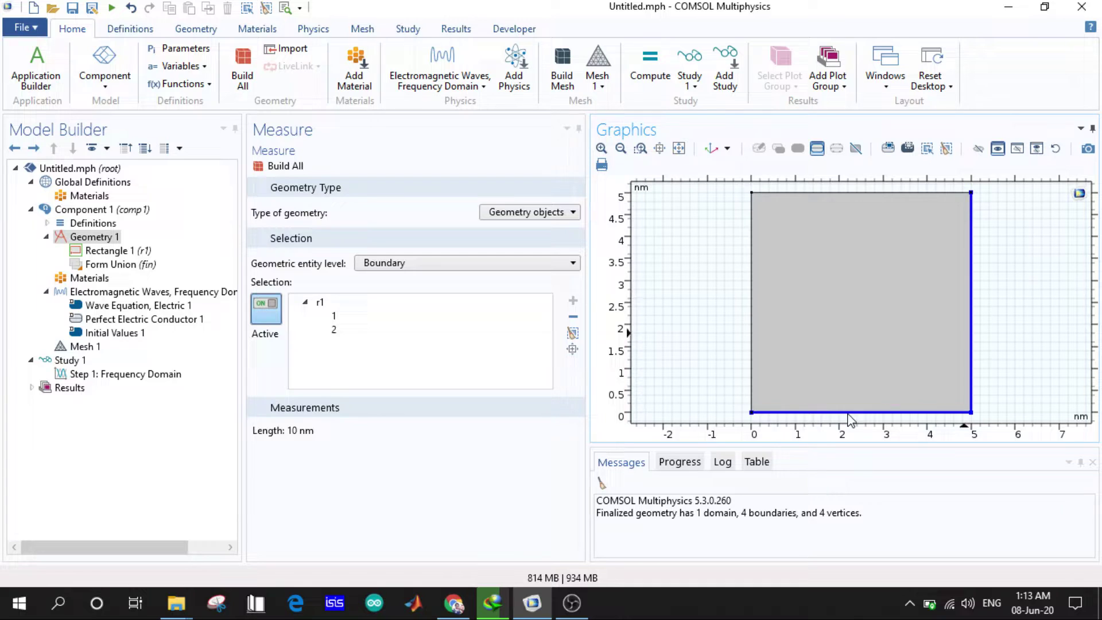
{"action": "left_click", "coordinate": [754, 298]}
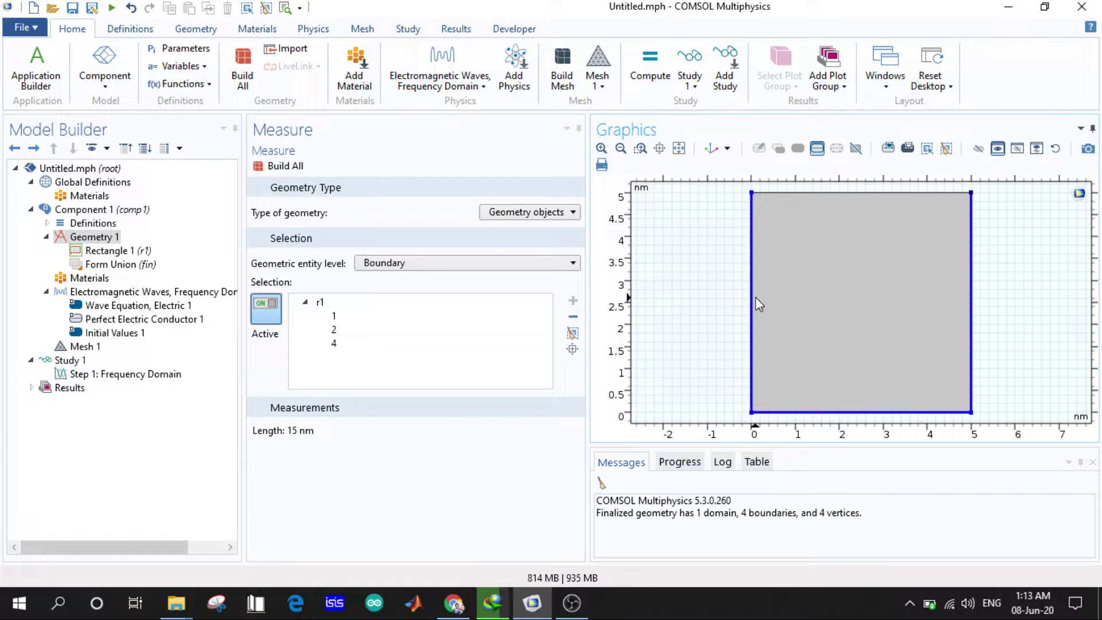
{"action": "left_click", "coordinate": [821, 193]}
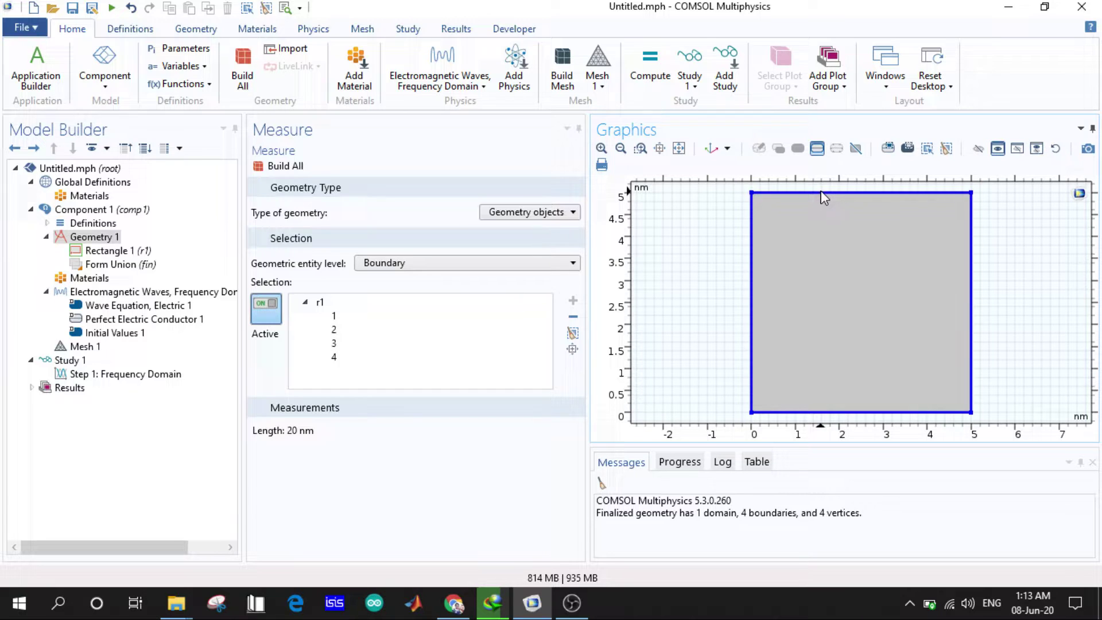
{"action": "left_click", "coordinate": [571, 262]}
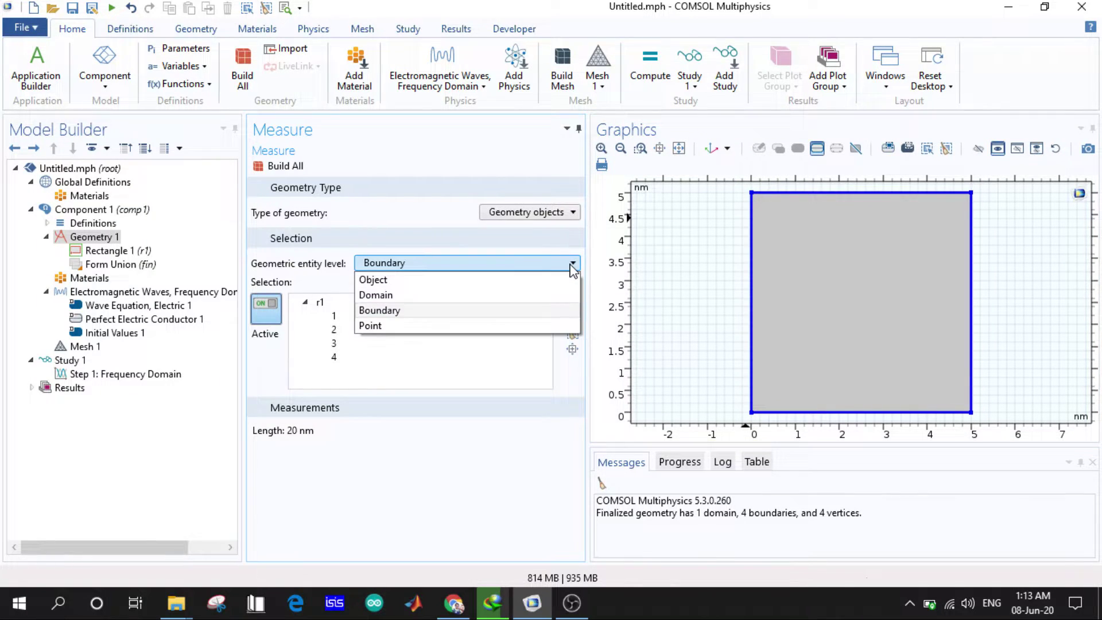
Step: Pick the bottom-left and bottom-right corners at Point level, measuring 5 nm apart
{"action": "left_click", "coordinate": [446, 325]}
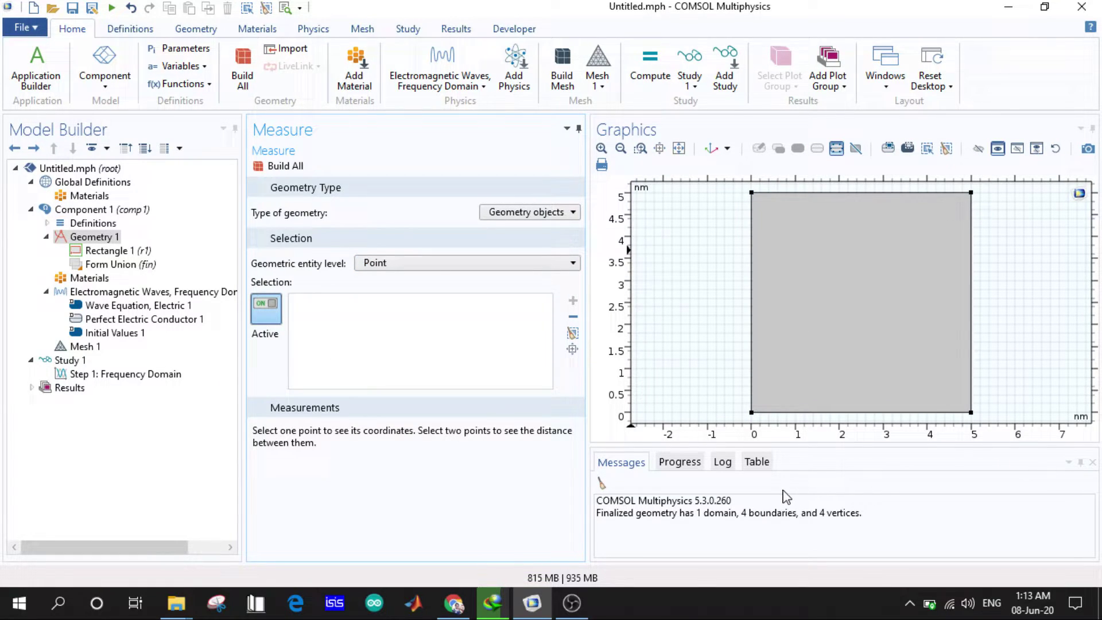
{"action": "left_click", "coordinate": [752, 413]}
{"action": "left_click", "coordinate": [752, 415]}
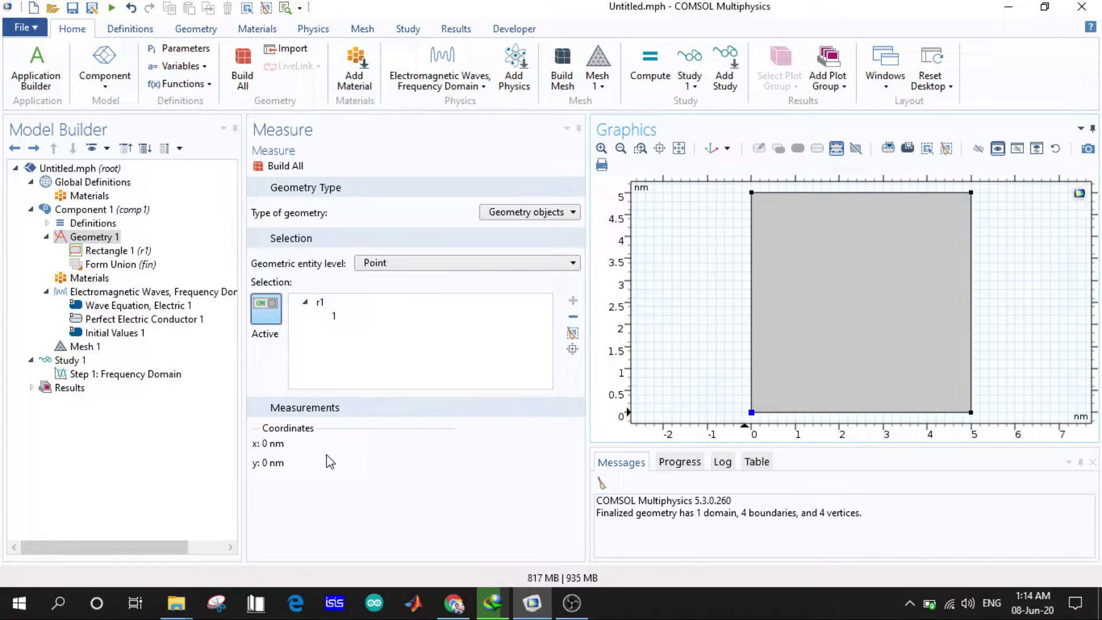
{"action": "double_click", "coordinate": [300, 464]}
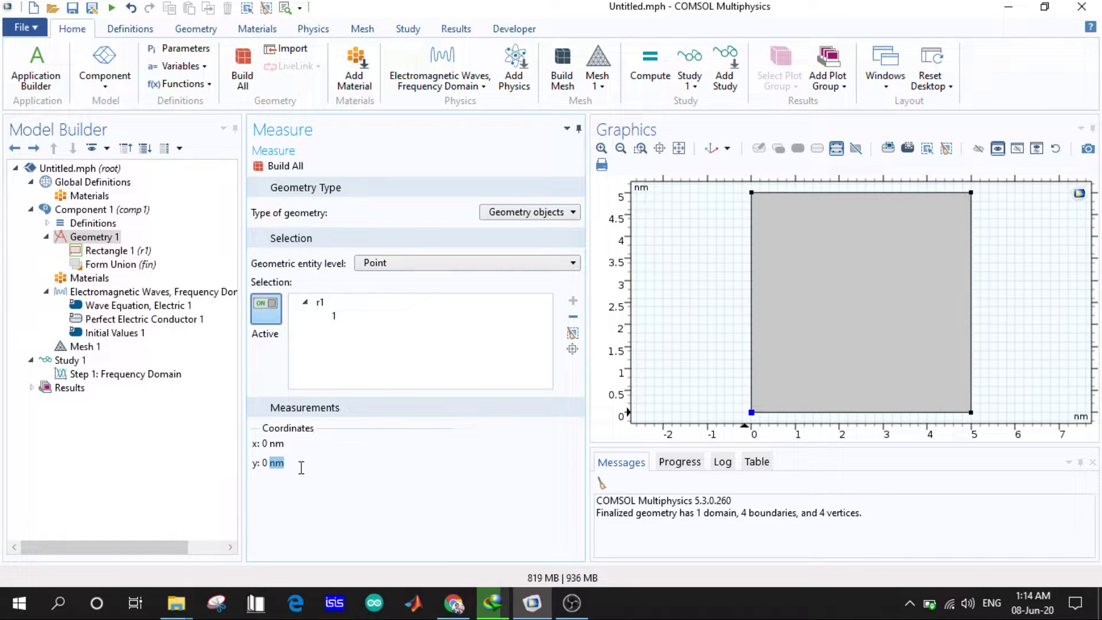
{"action": "left_click", "coordinate": [970, 414]}
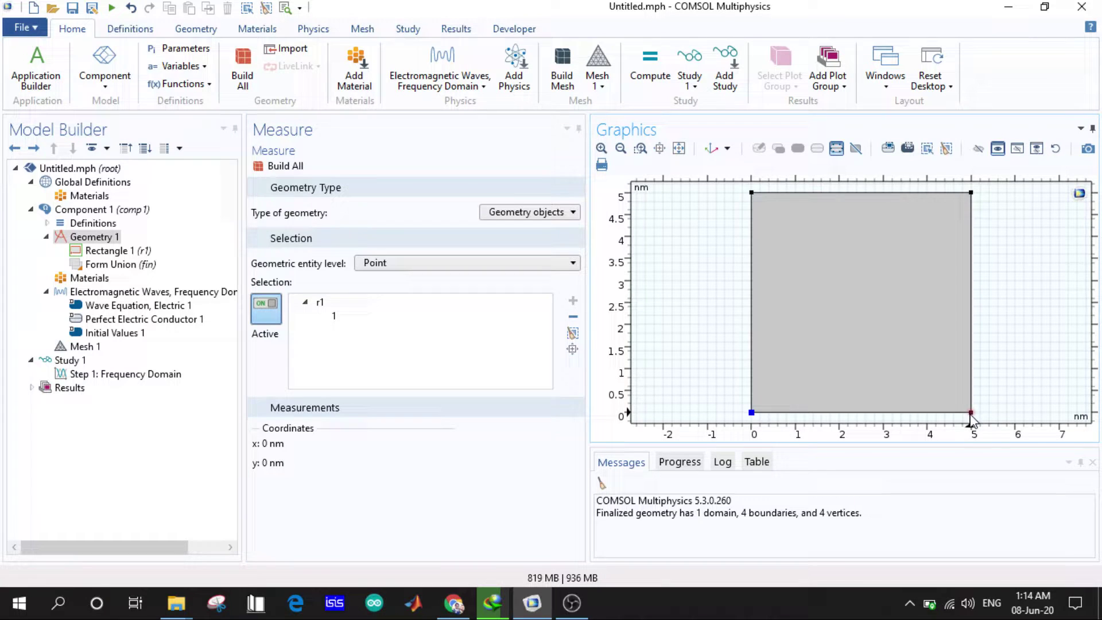
{"action": "left_click", "coordinate": [970, 413]}
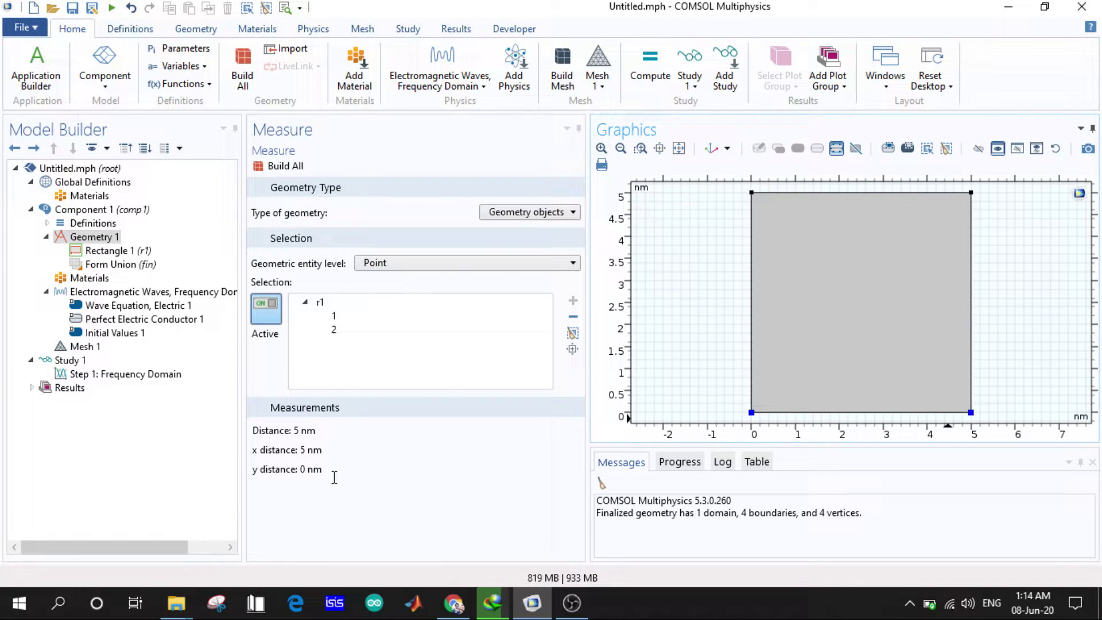
{"action": "left_click", "coordinate": [467, 264]}
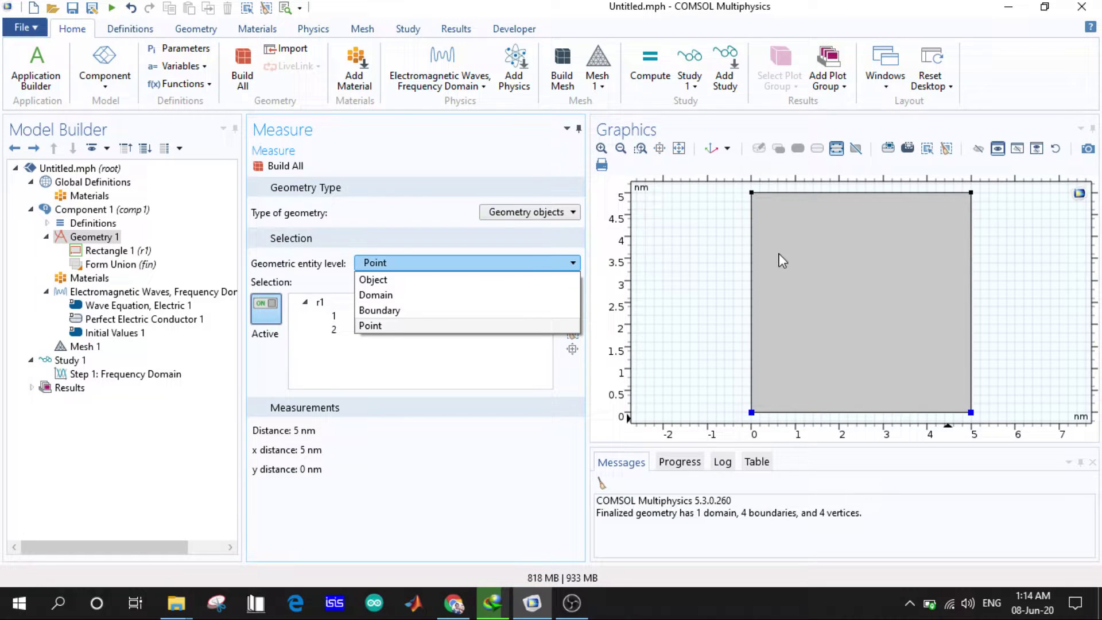
{"action": "left_click", "coordinate": [504, 458]}
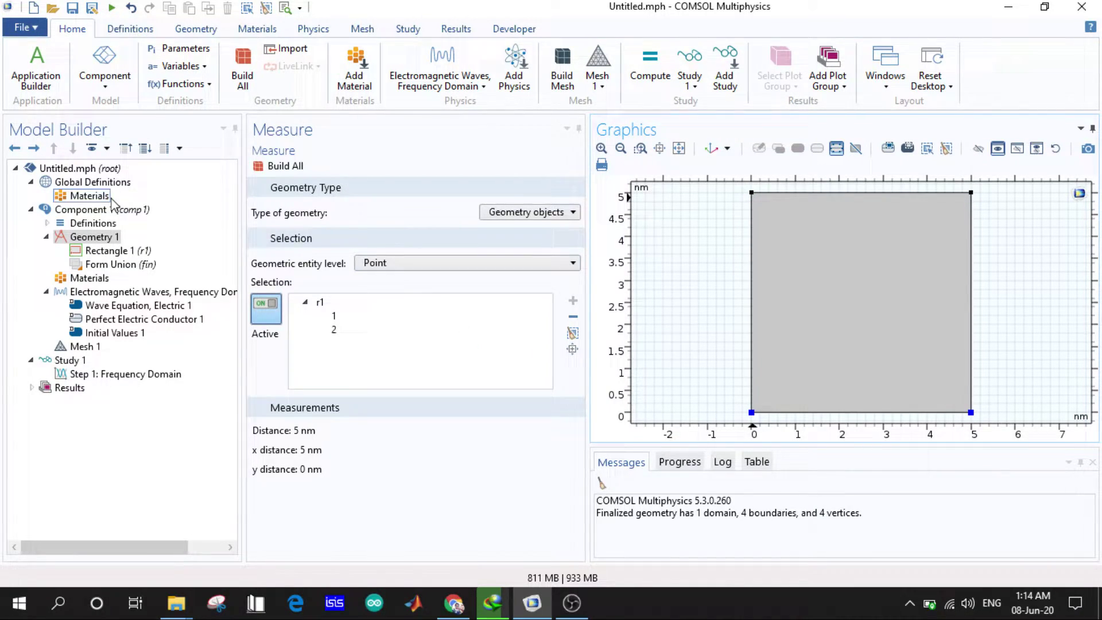
Step: Add Circle 1 to Geometry 1 with a 3 nm radius, positioned by its centre
{"action": "left_click", "coordinate": [105, 239]}
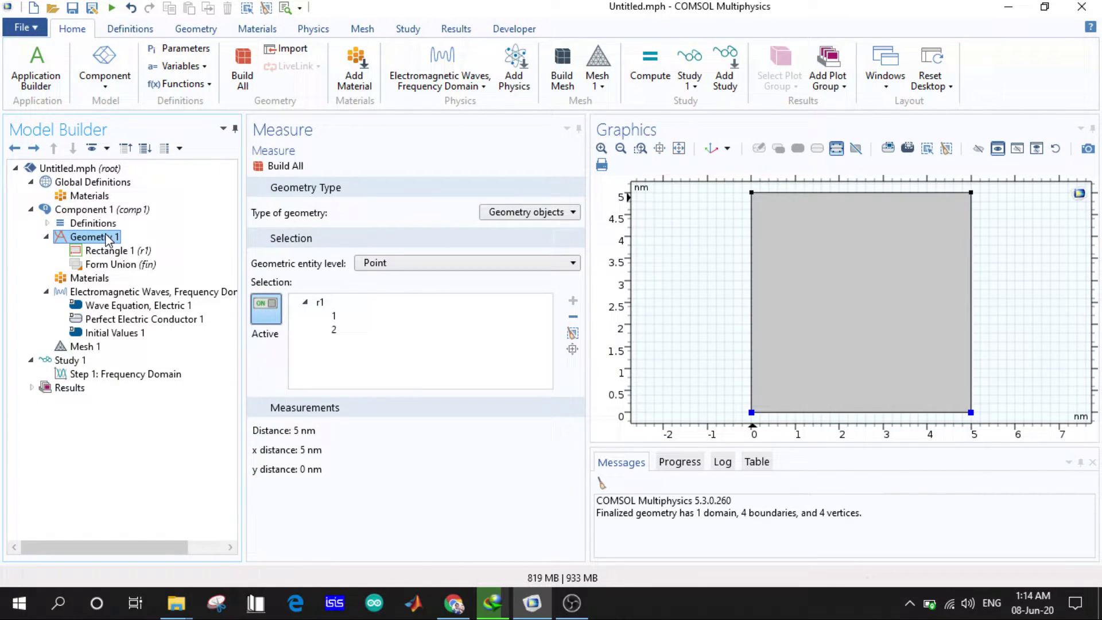
{"action": "right_click", "coordinate": [107, 240]}
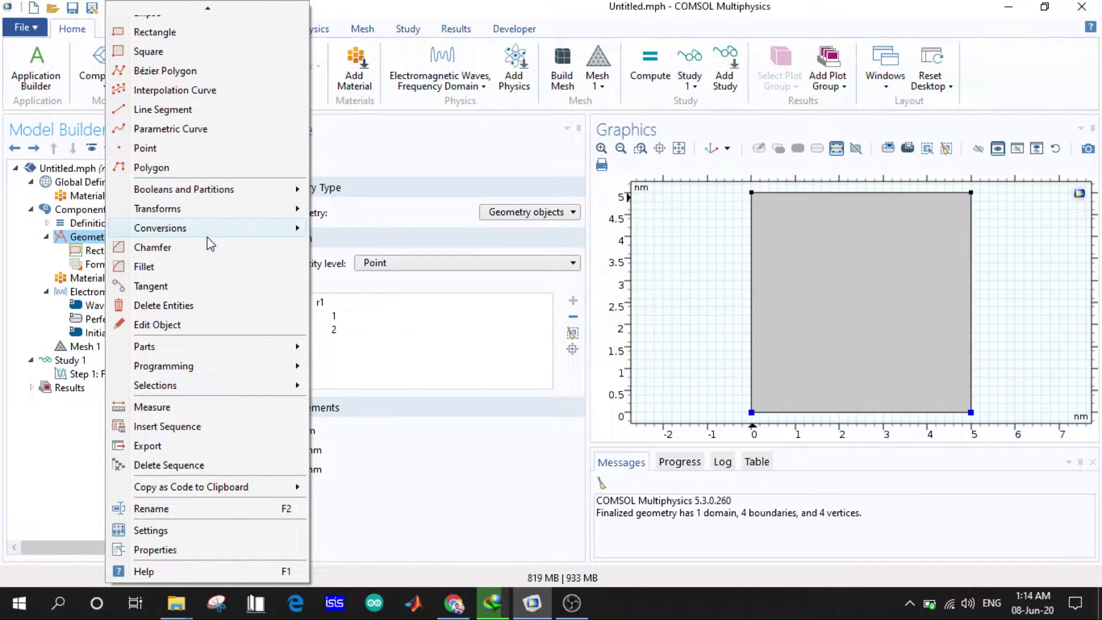
{"action": "scroll", "coordinate": [193, 172], "scroll_direction": "up", "scroll_amount": 2}
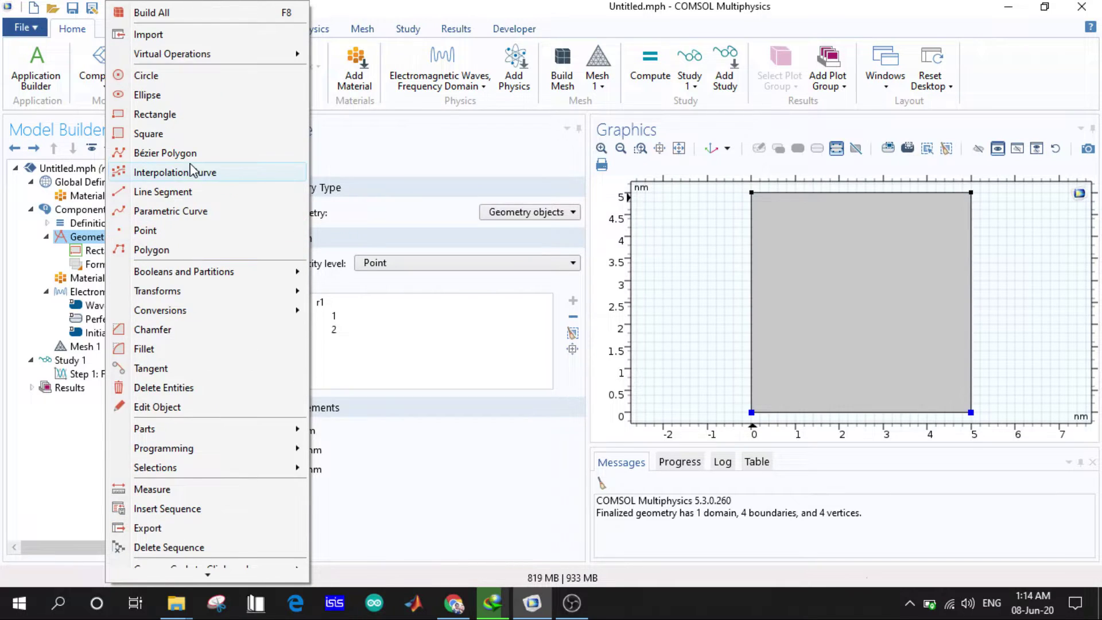
{"action": "left_click", "coordinate": [147, 76]}
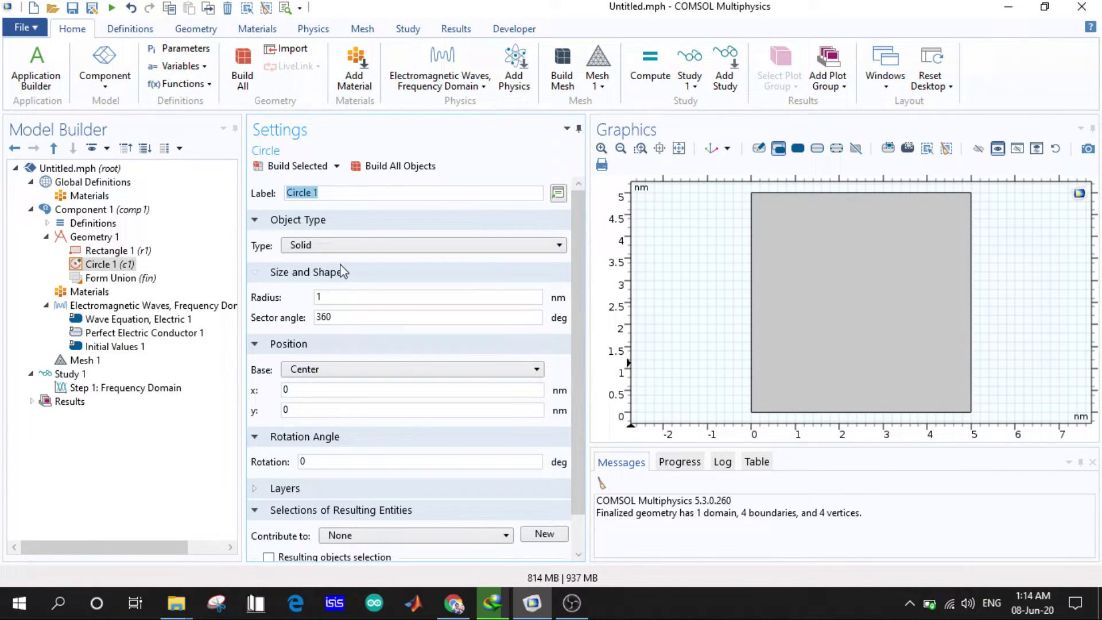
{"action": "left_click", "coordinate": [337, 294]}
{"action": "type", "text": "3"}
{"action": "scroll", "coordinate": [351, 327], "scroll_direction": "down", "scroll_amount": 1}
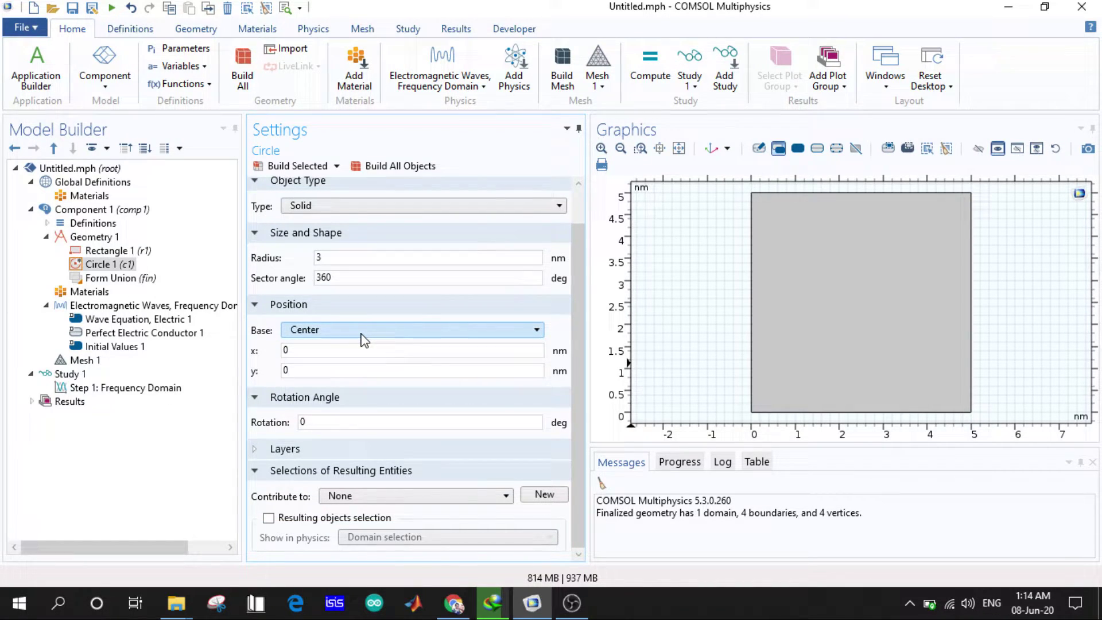
{"action": "left_click", "coordinate": [363, 330]}
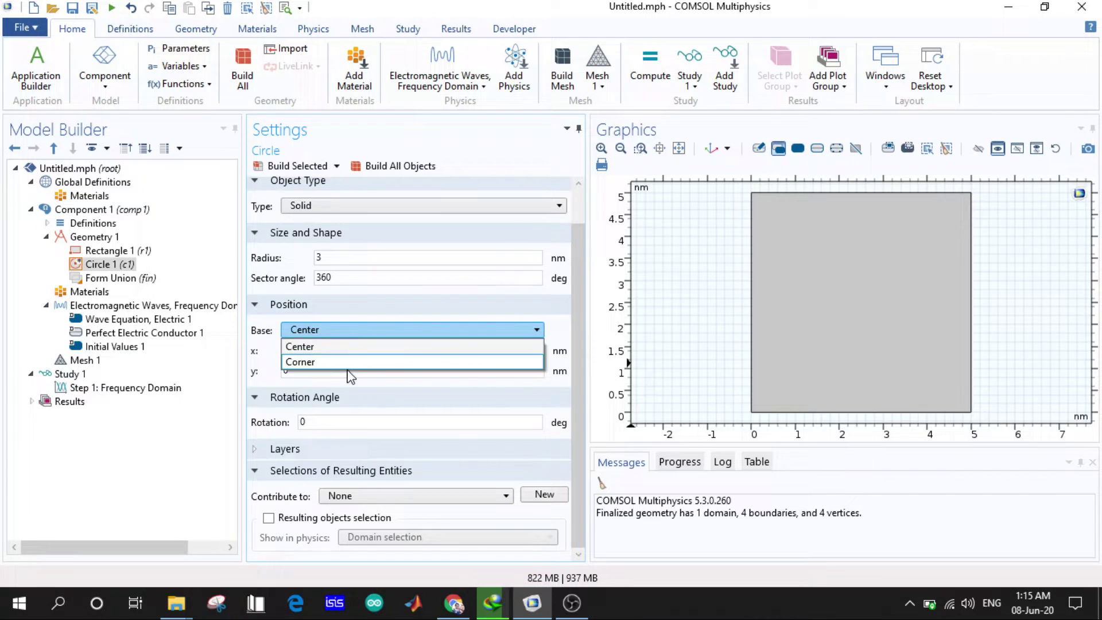
{"action": "left_click", "coordinate": [345, 336]}
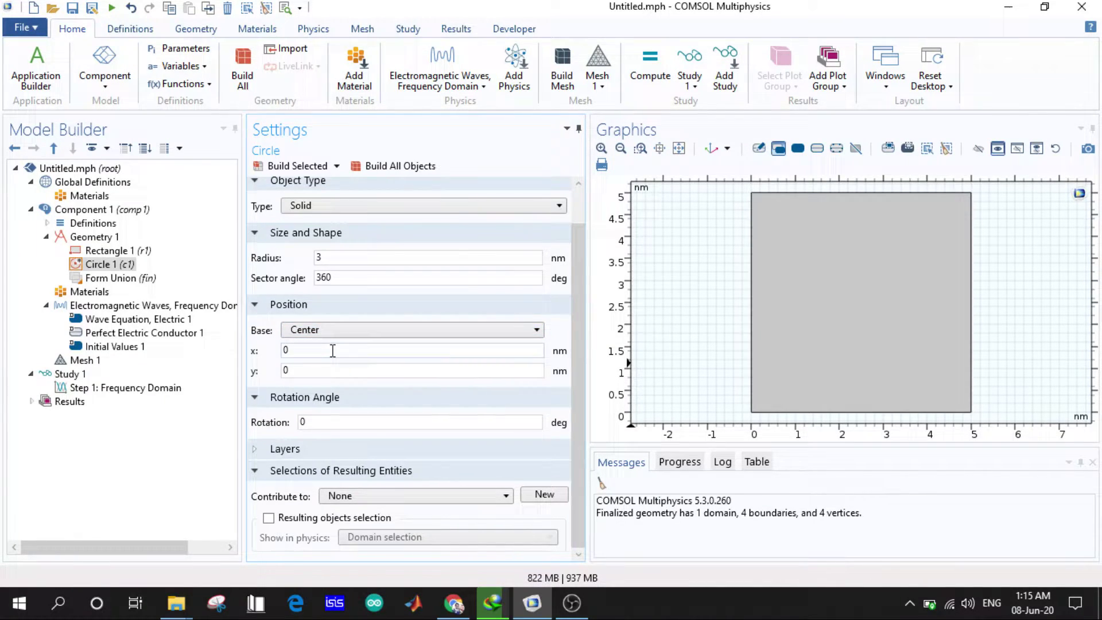
Step: Set the circle's centre to x = 1, y = 1 and build all objects
{"action": "type", "text": "1"}
{"action": "key", "text": "BackSpace"}
{"action": "type", "text": "1"}
{"action": "left_click", "coordinate": [424, 167]}
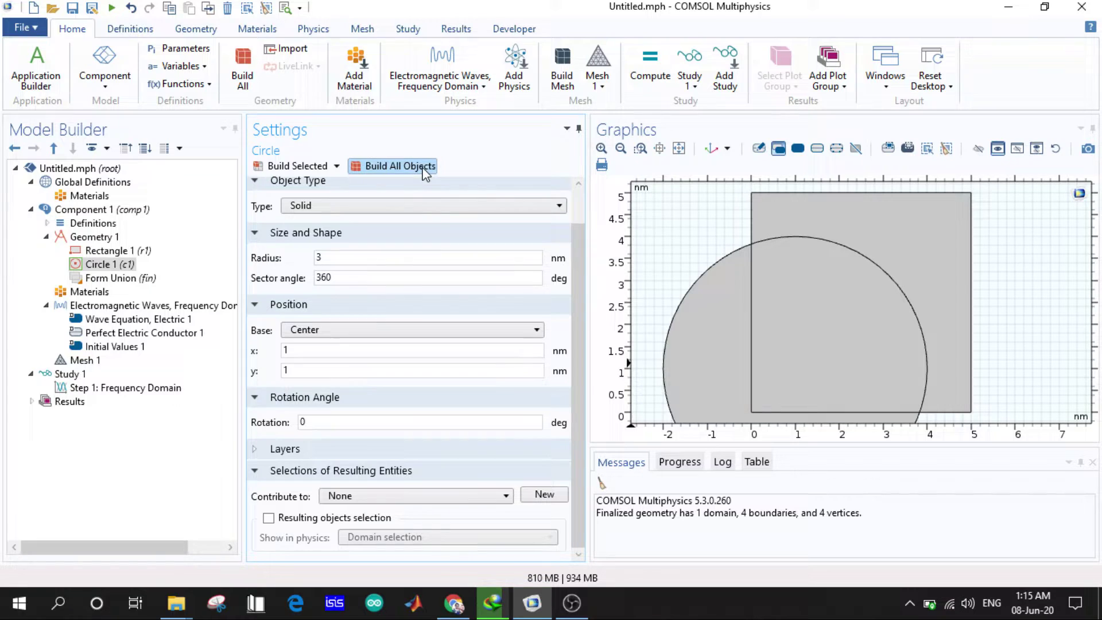
Step: Zoom to extents and select the square and circle to inspect the overlap
{"action": "left_click", "coordinate": [678, 148]}
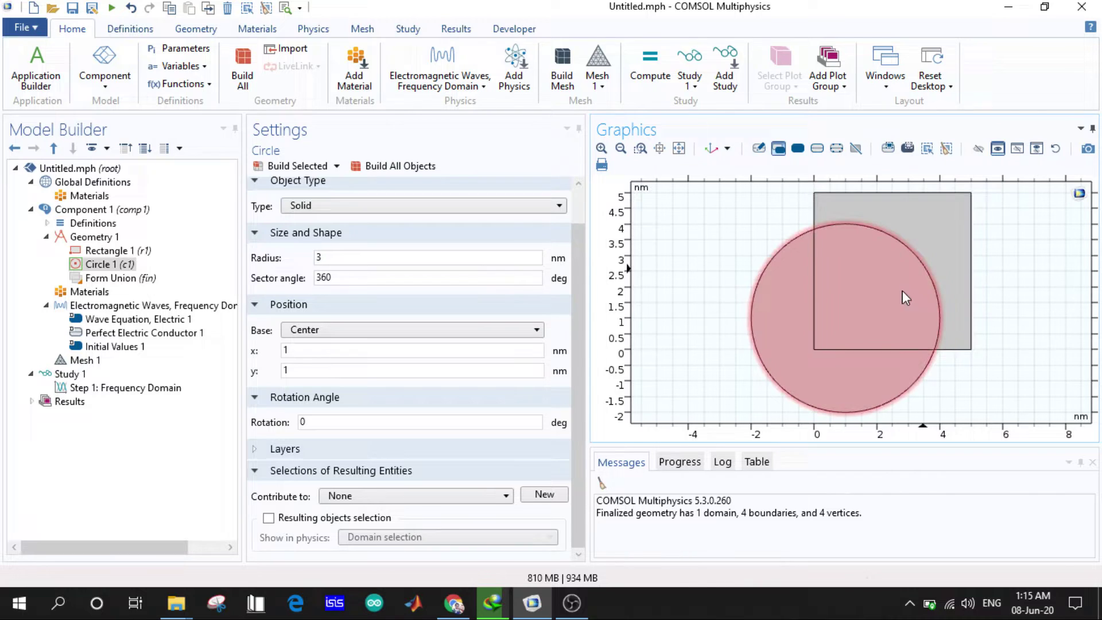
{"action": "left_click", "coordinate": [956, 233]}
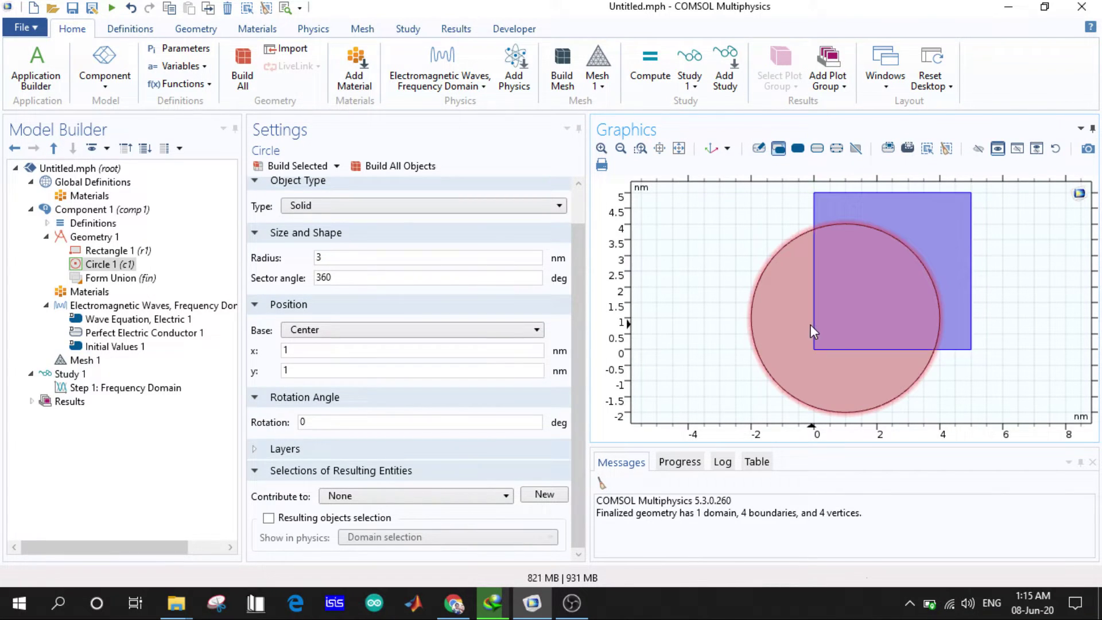
{"action": "left_click", "coordinate": [791, 325]}
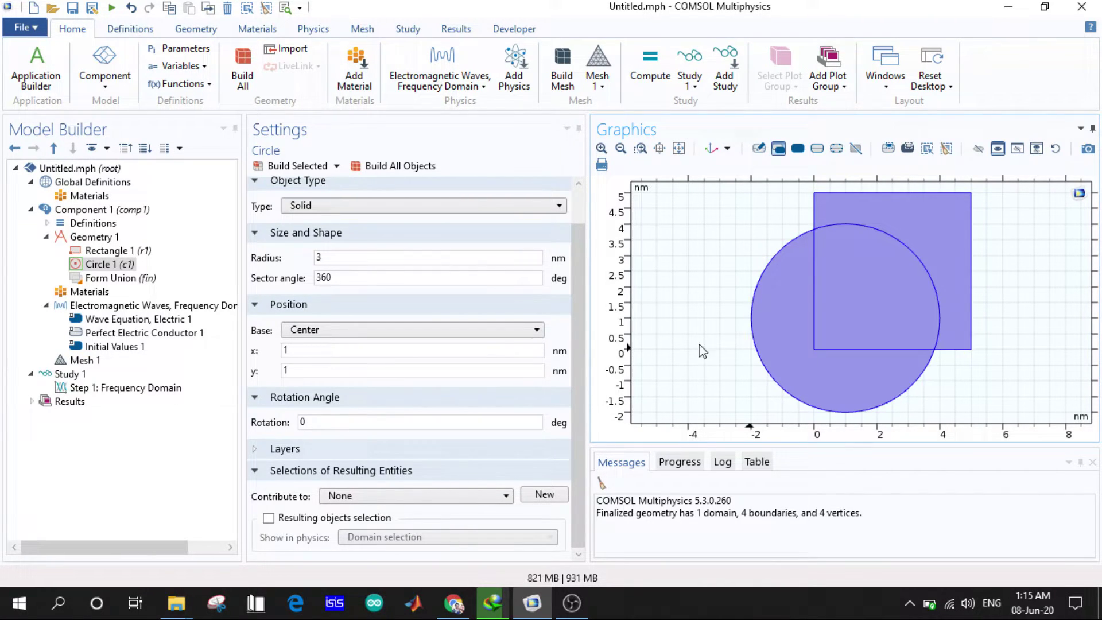
{"action": "left_click", "coordinate": [772, 335]}
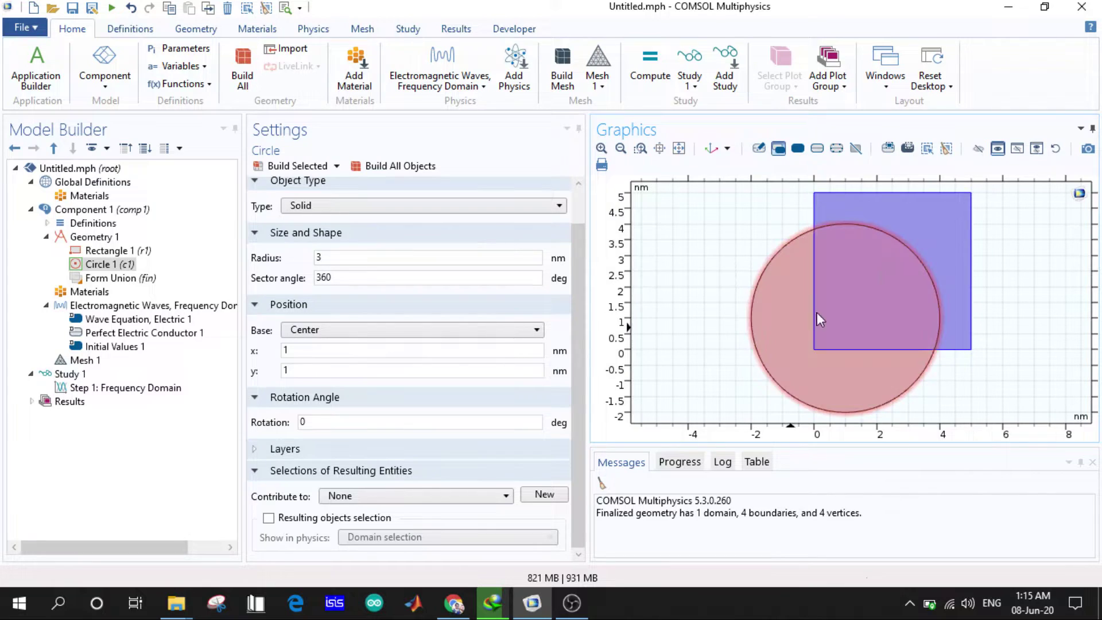
{"action": "left_click", "coordinate": [957, 234]}
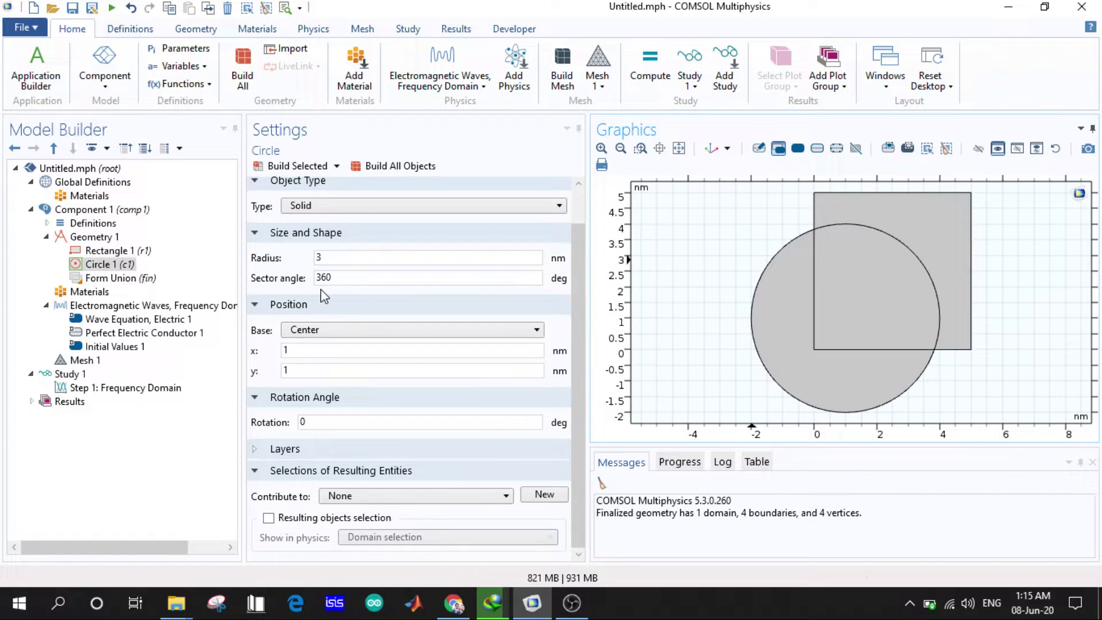
Step: Change the circle's sector angle to 90°, rebuilding it as a quarter-disc
{"action": "scroll", "coordinate": [430, 315], "scroll_direction": "up", "scroll_amount": 1}
{"action": "scroll", "coordinate": [433, 326], "scroll_direction": "down", "scroll_amount": 1}
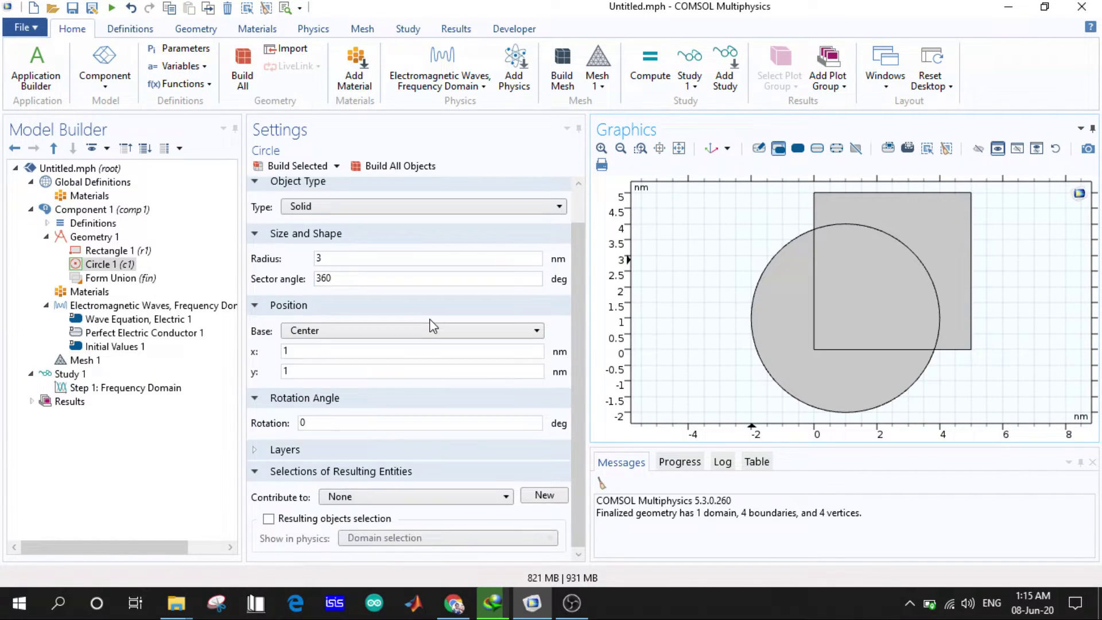
{"action": "double_click", "coordinate": [348, 279]}
{"action": "key", "text": "BackSpace"}
{"action": "type", "text": "180"}
{"action": "left_click", "coordinate": [401, 171]}
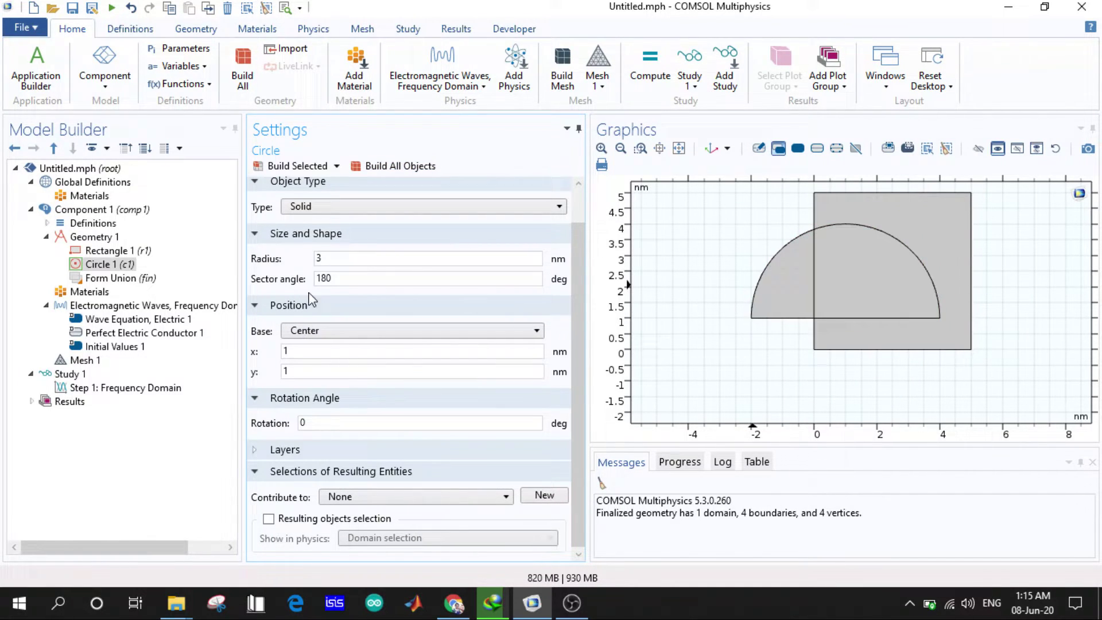
{"action": "double_click", "coordinate": [339, 284]}
{"action": "type", "text": "90"}
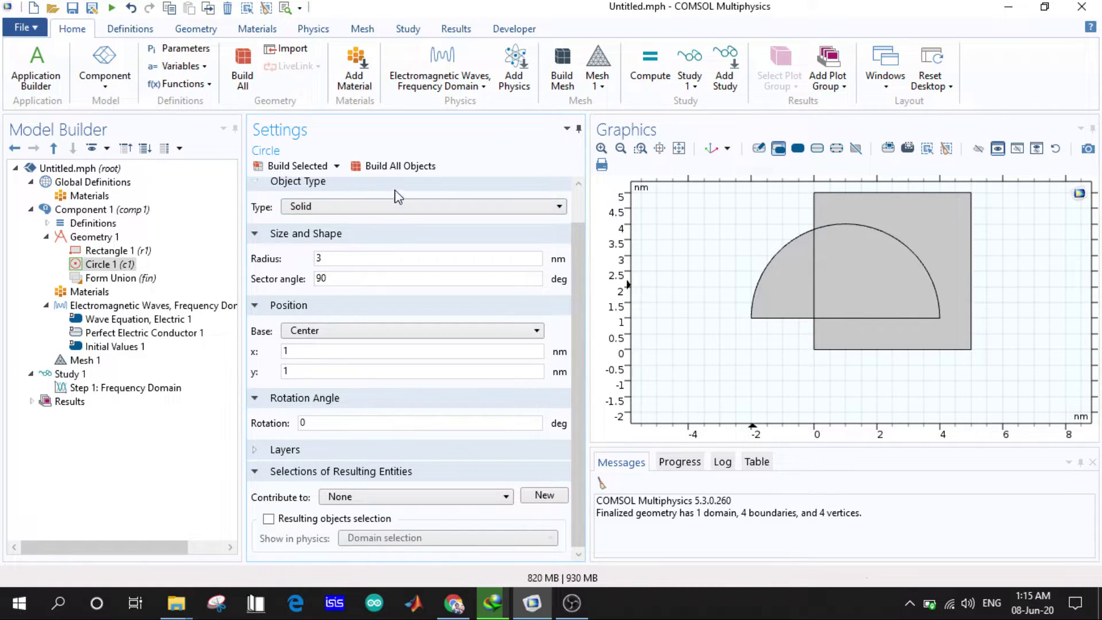
{"action": "left_click", "coordinate": [372, 165]}
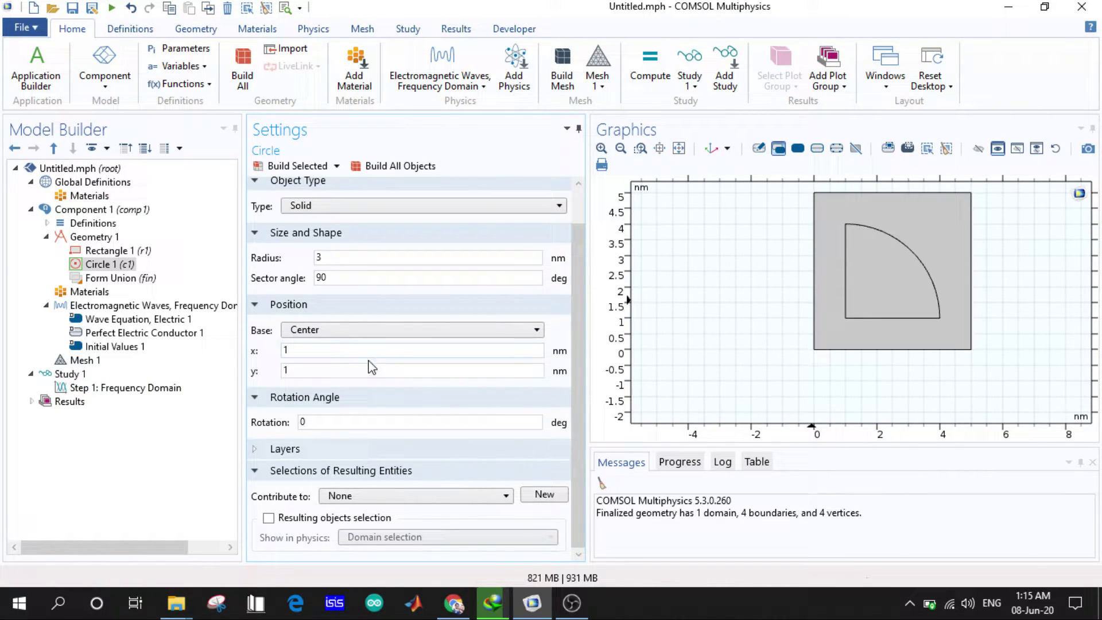
Step: Rotate the sector 180° (after trying 45°) and rebuild the geometry
{"action": "left_click", "coordinate": [314, 421]}
{"action": "type", "text": "45"}
{"action": "left_click", "coordinate": [391, 171]}
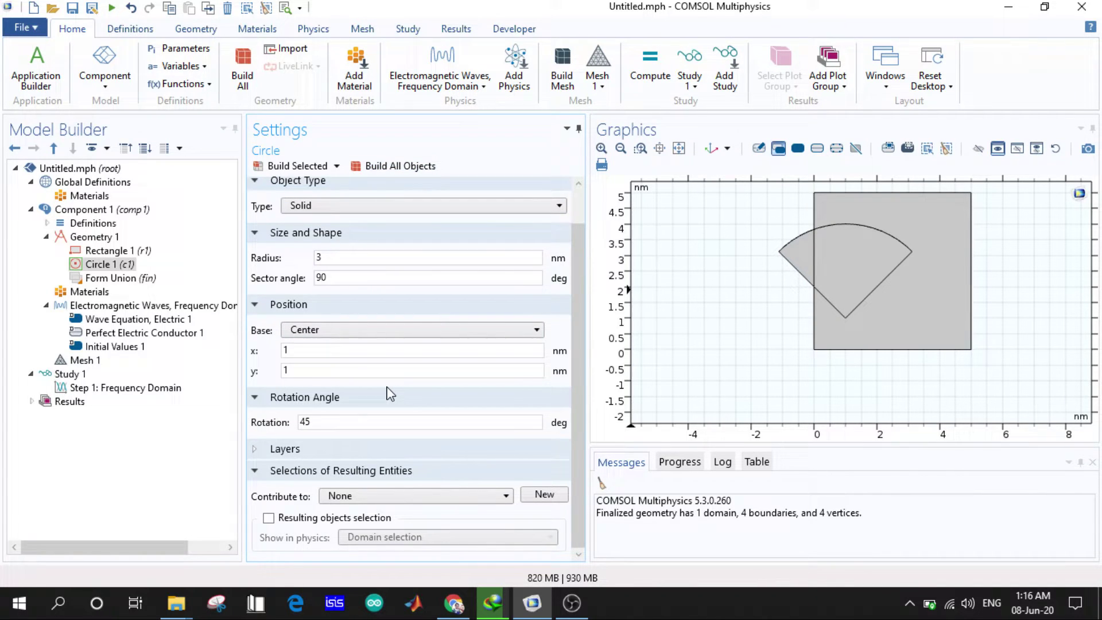
{"action": "double_click", "coordinate": [335, 422]}
{"action": "key", "text": "BackSpace"}
{"action": "type", "text": "180"}
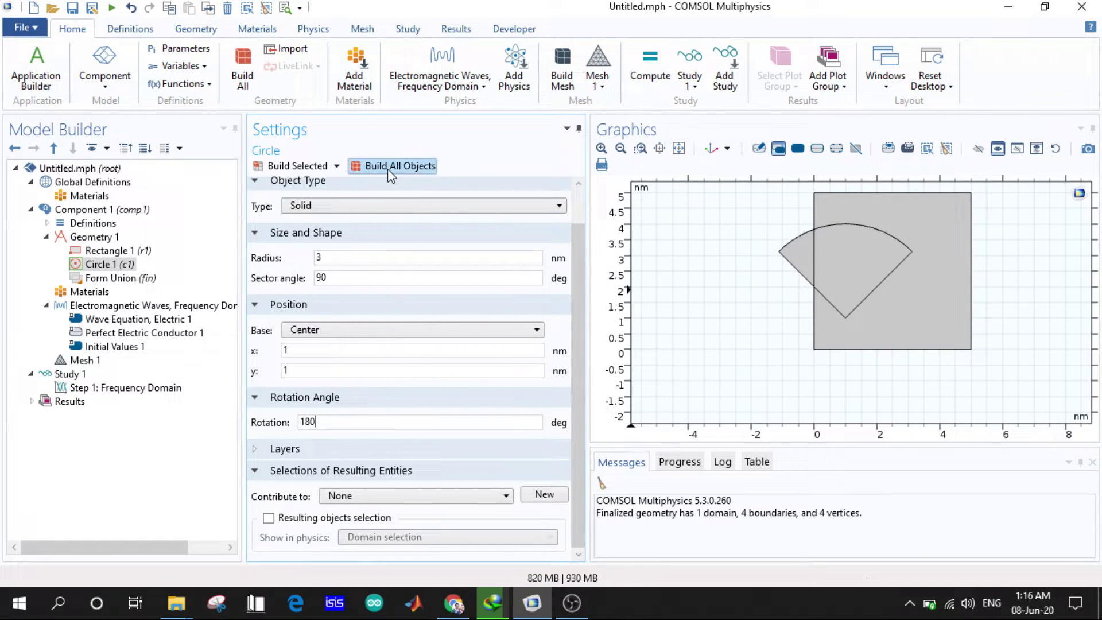
{"action": "left_click", "coordinate": [389, 172]}
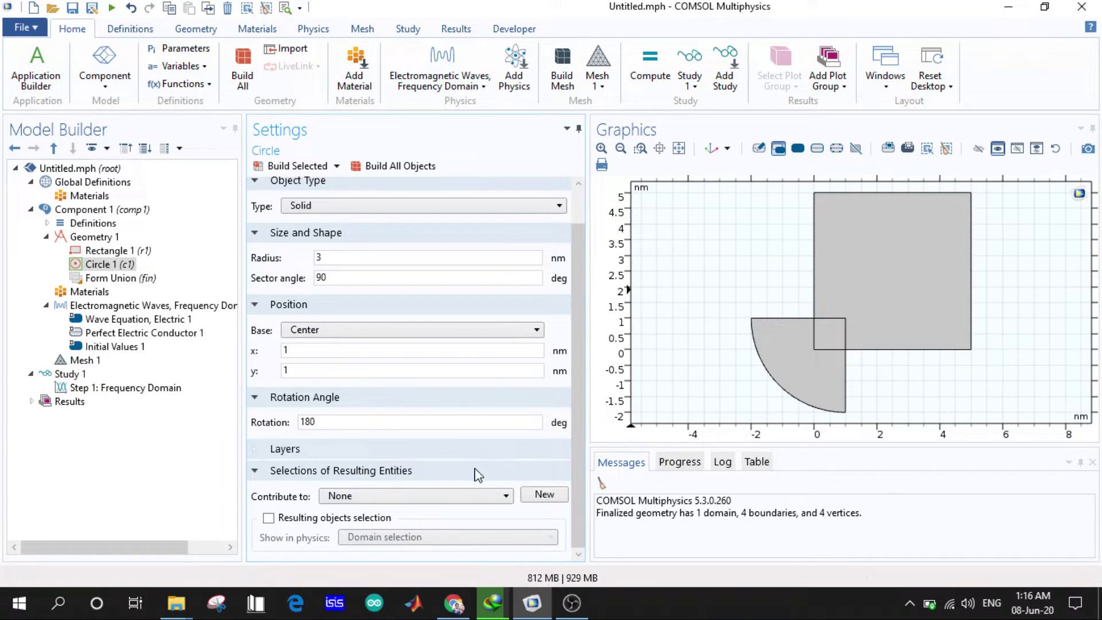
Step: Leave the circle's contribution at None and build it with a 1 nm first layer
{"action": "left_click", "coordinate": [445, 497]}
{"action": "left_click", "coordinate": [447, 508]}
{"action": "left_click", "coordinate": [269, 449]}
{"action": "scroll", "coordinate": [270, 453], "scroll_direction": "down", "scroll_amount": 3}
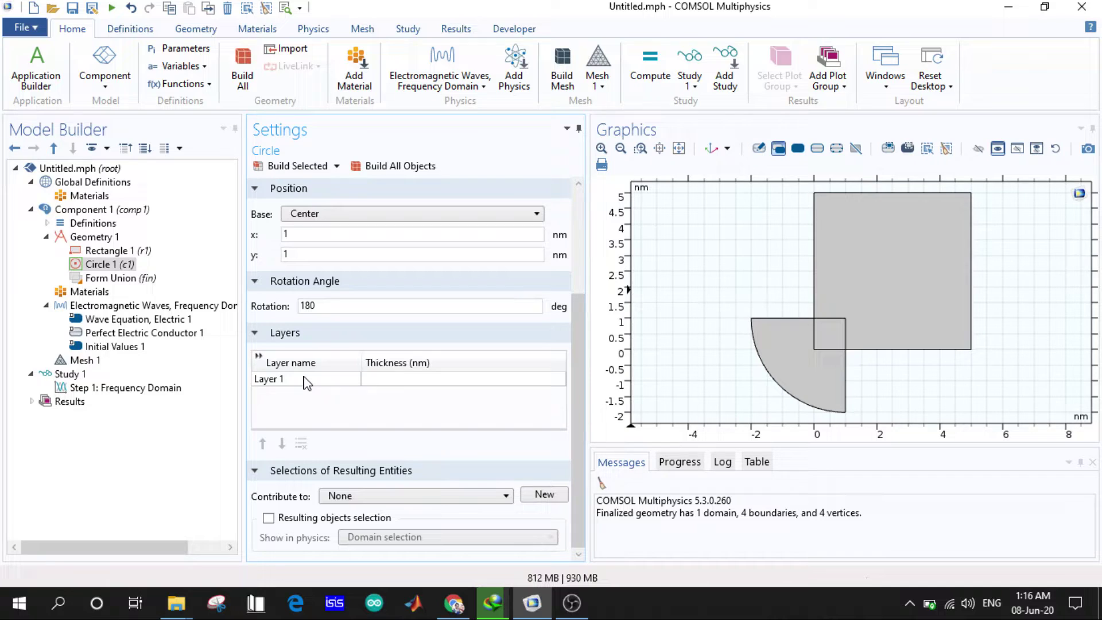
{"action": "left_click", "coordinate": [376, 378]}
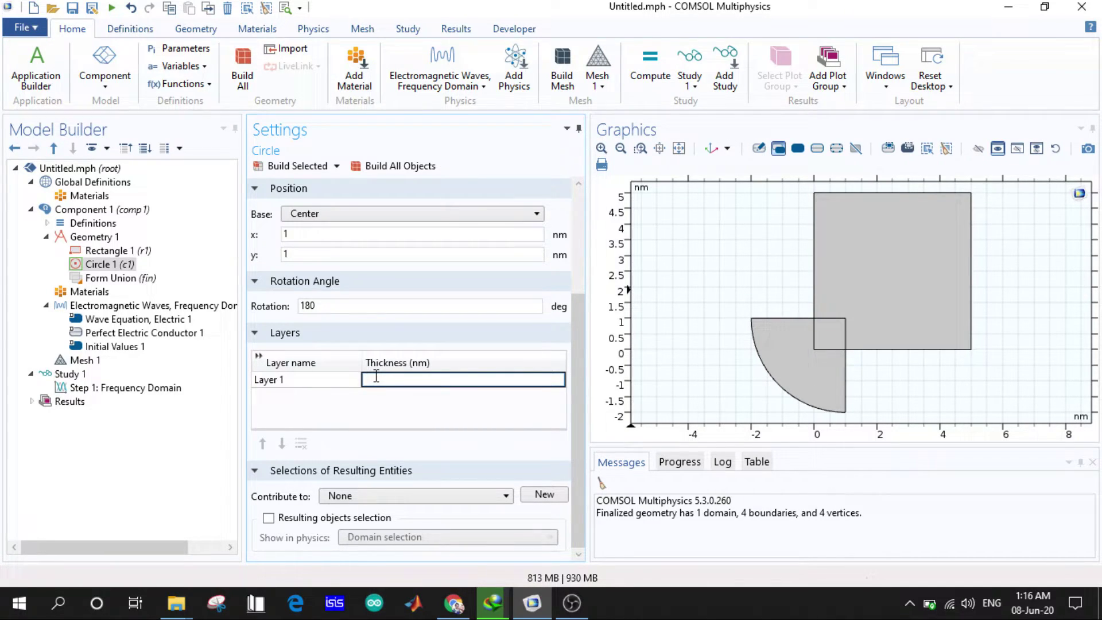
{"action": "left_click", "coordinate": [411, 168]}
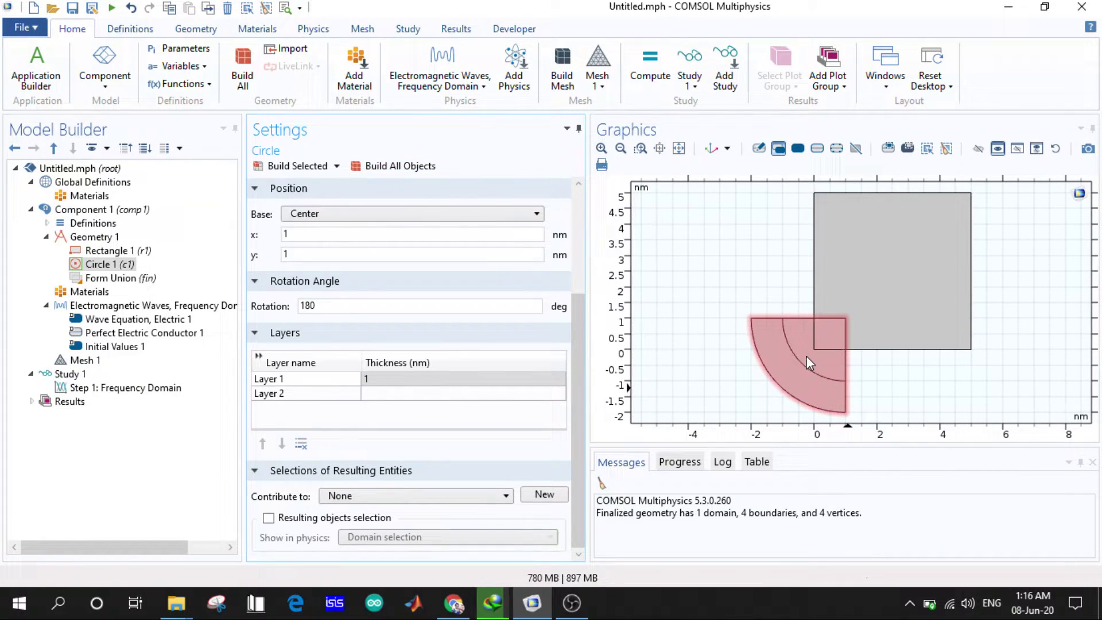
Step: Rebuild the circle with the first-layer thickness at 0, then empty; both attempts give build errors
{"action": "left_click", "coordinate": [477, 377]}
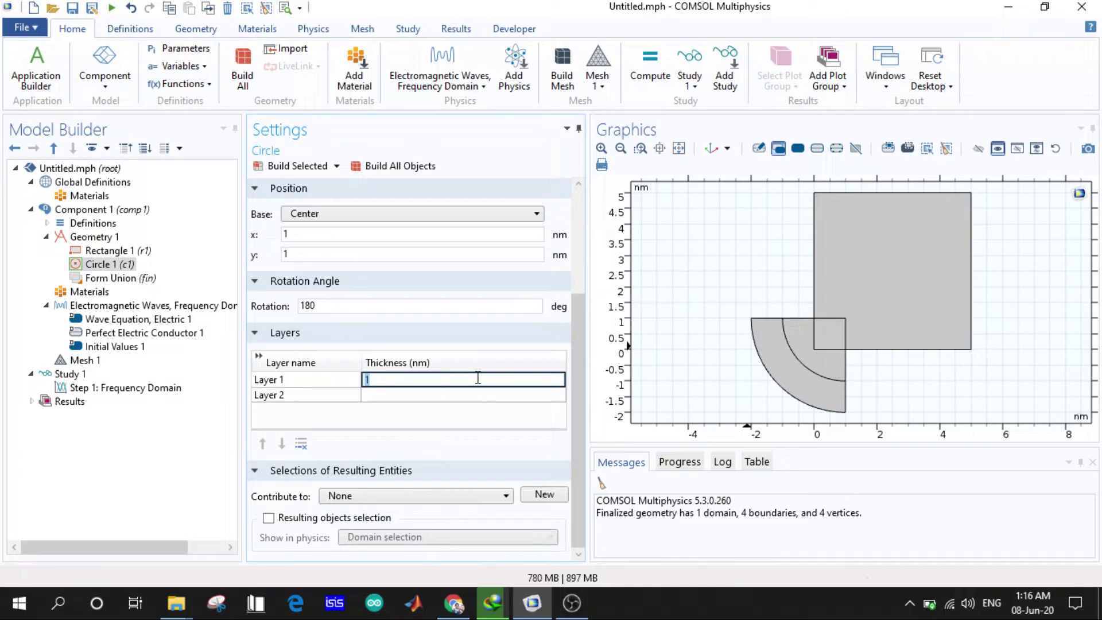
{"action": "type", "text": "0"}
{"action": "left_click", "coordinate": [407, 170]}
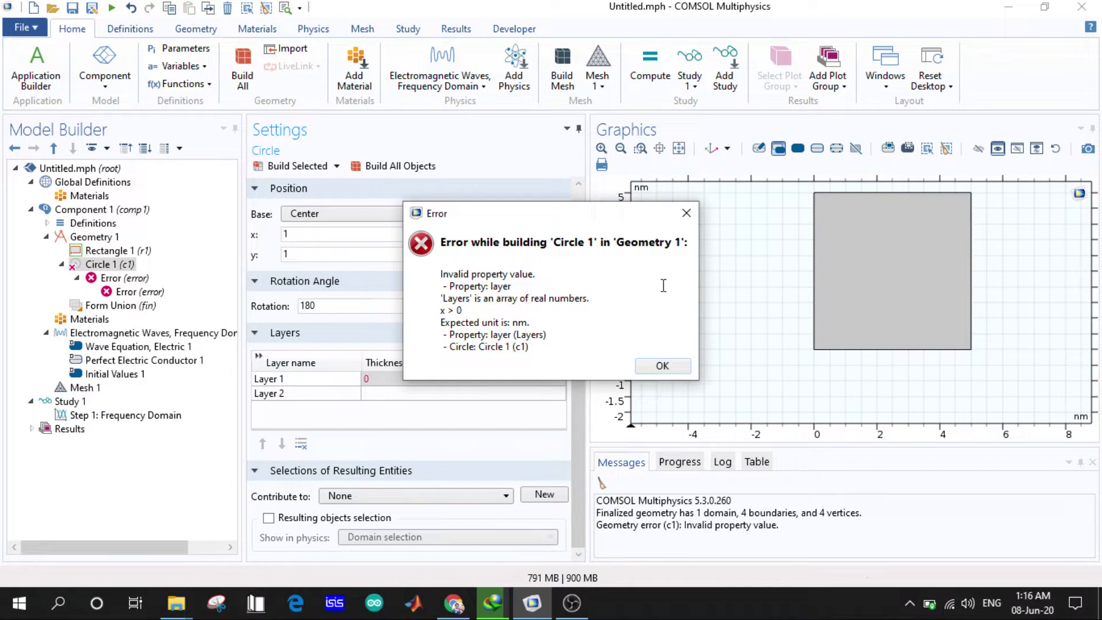
{"action": "left_click", "coordinate": [670, 366]}
{"action": "double_click", "coordinate": [386, 378]}
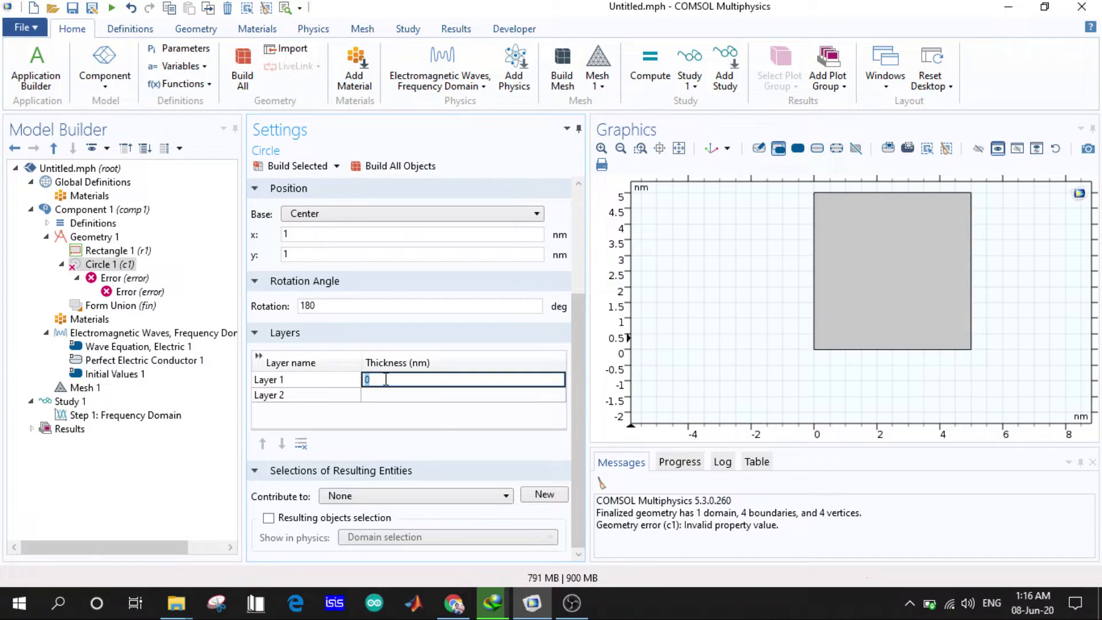
{"action": "key", "text": "Return"}
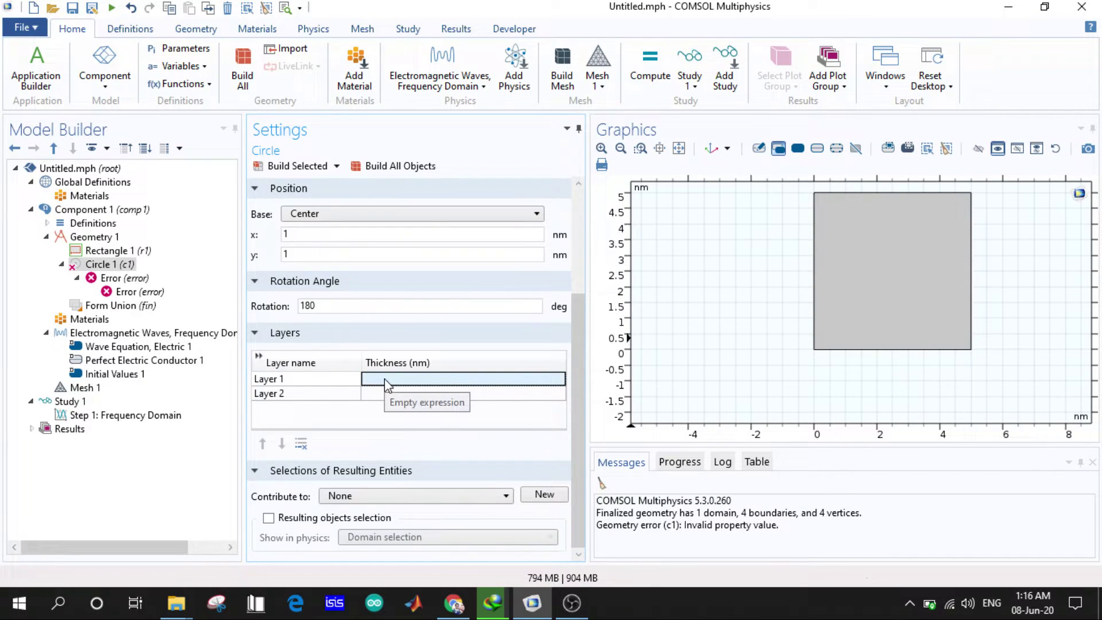
{"action": "left_click", "coordinate": [387, 167]}
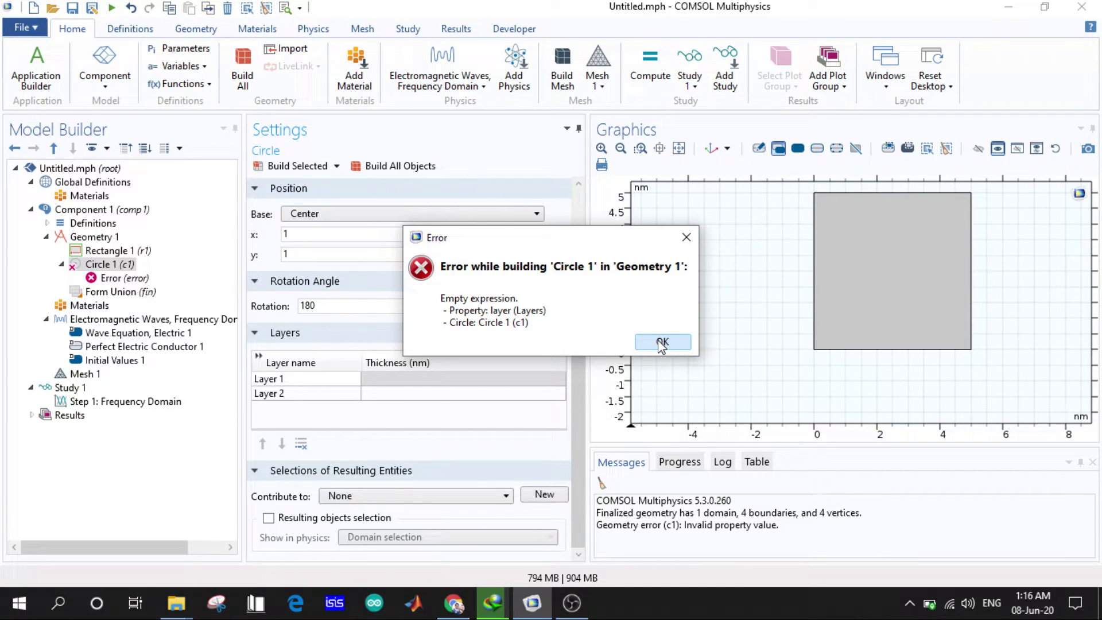
Step: Delete the empty Layer 1 row, keeping only Layer 2, and rebuild all objects
{"action": "left_click", "coordinate": [661, 344]}
{"action": "left_click", "coordinate": [338, 383]}
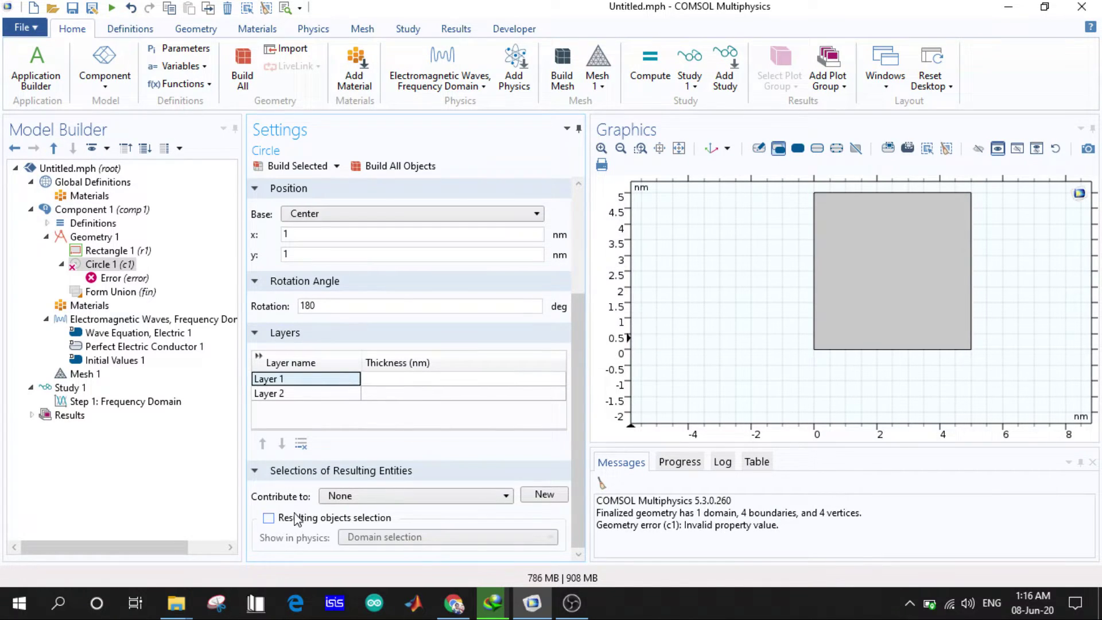
{"action": "left_click", "coordinate": [301, 444]}
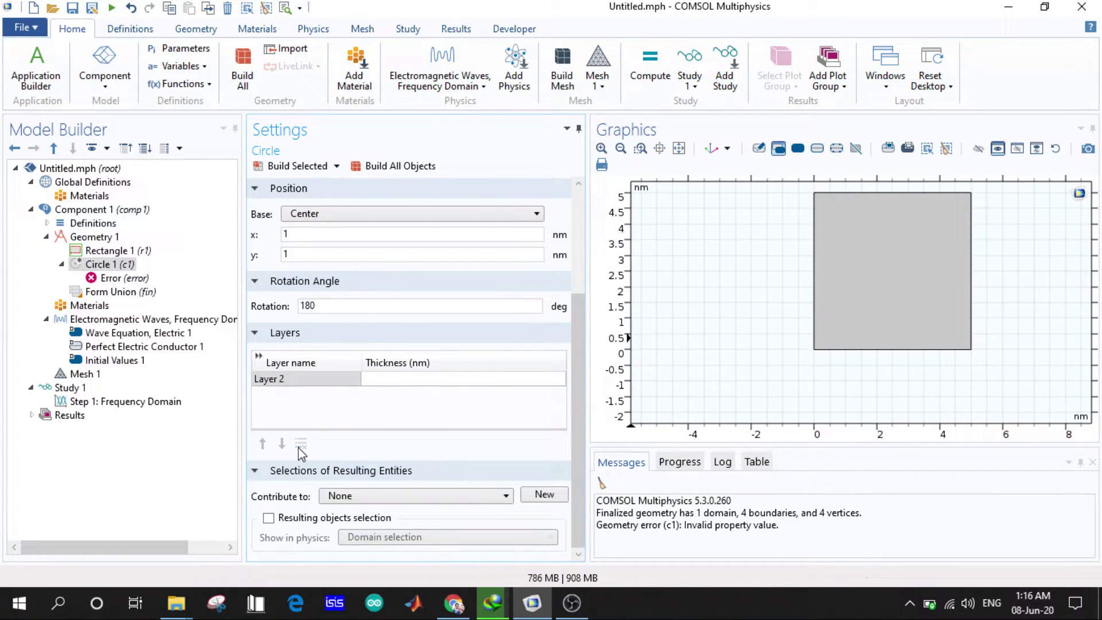
{"action": "left_click", "coordinate": [326, 385]}
{"action": "left_click", "coordinate": [396, 165]}
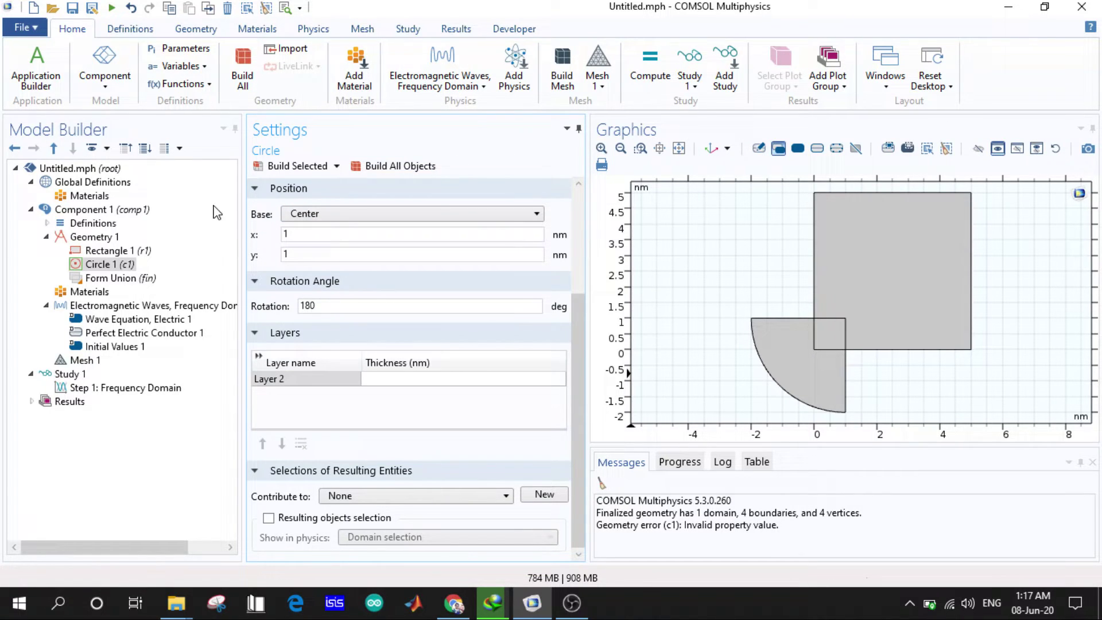
Step: Measure the quarter-circle sector c1 and the square r1 as whole objects
{"action": "left_click", "coordinate": [80, 237]}
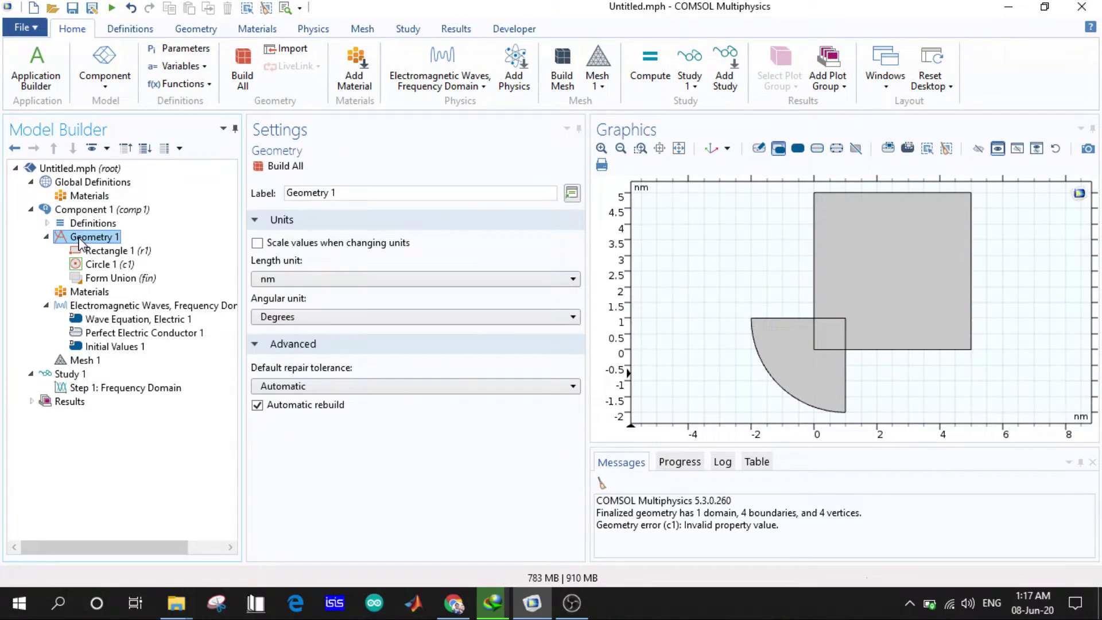
{"action": "right_click", "coordinate": [81, 243]}
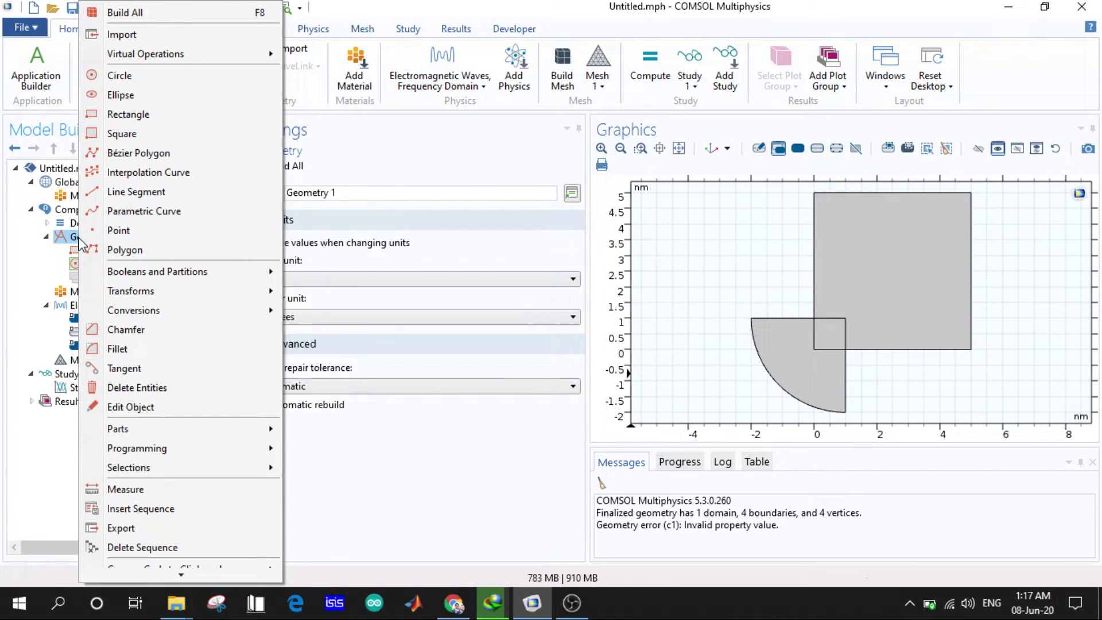
{"action": "mouse_move", "coordinate": [144, 310]}
{"action": "scroll", "coordinate": [136, 312], "scroll_direction": "down", "scroll_amount": 1}
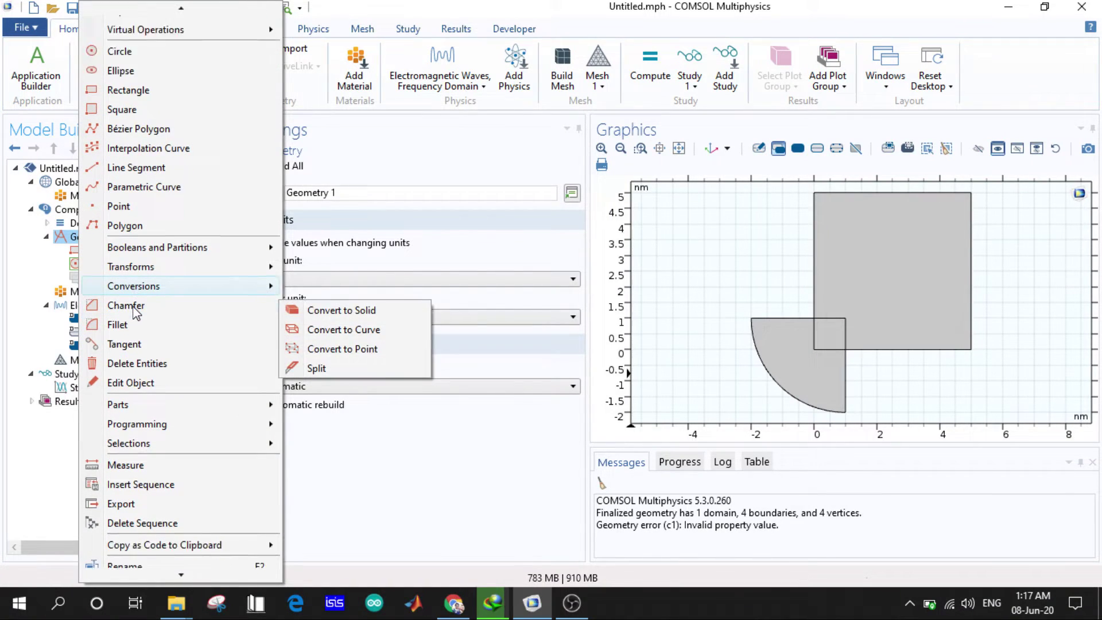
{"action": "scroll", "coordinate": [136, 313], "scroll_direction": "down", "scroll_amount": 1}
{"action": "left_click", "coordinate": [135, 409]}
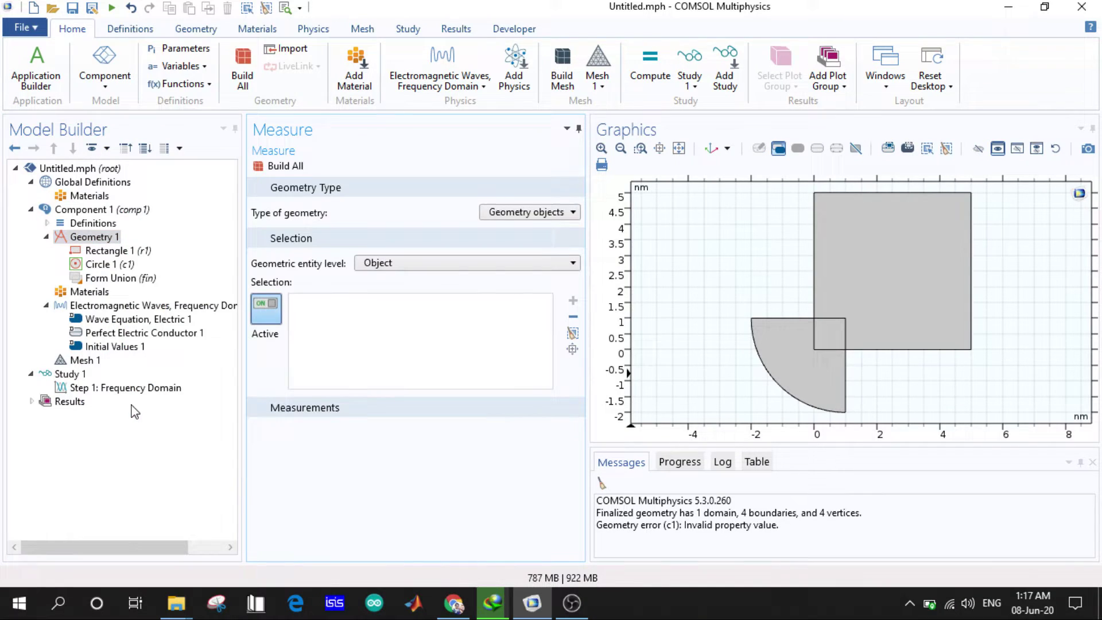
{"action": "left_click", "coordinate": [824, 376]}
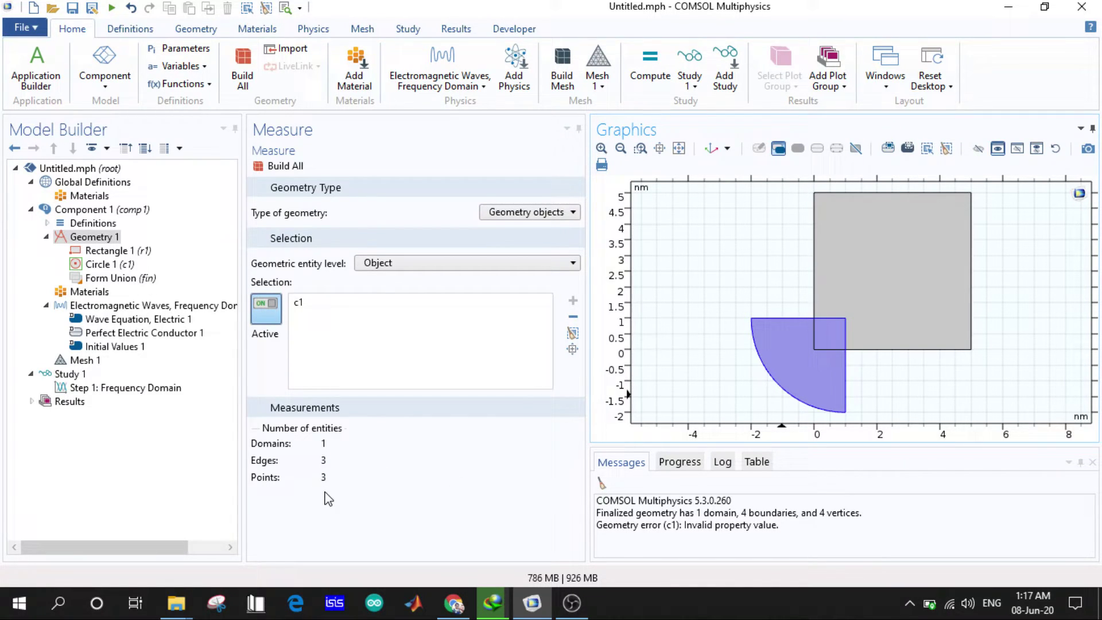
{"action": "left_click", "coordinate": [504, 263]}
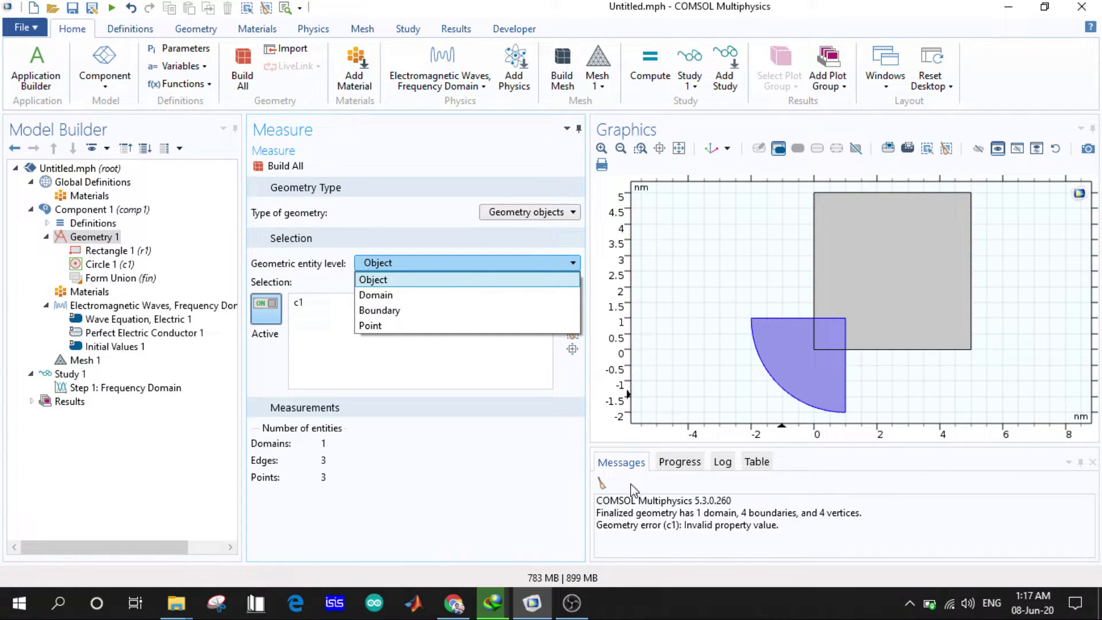
{"action": "left_click", "coordinate": [544, 539]}
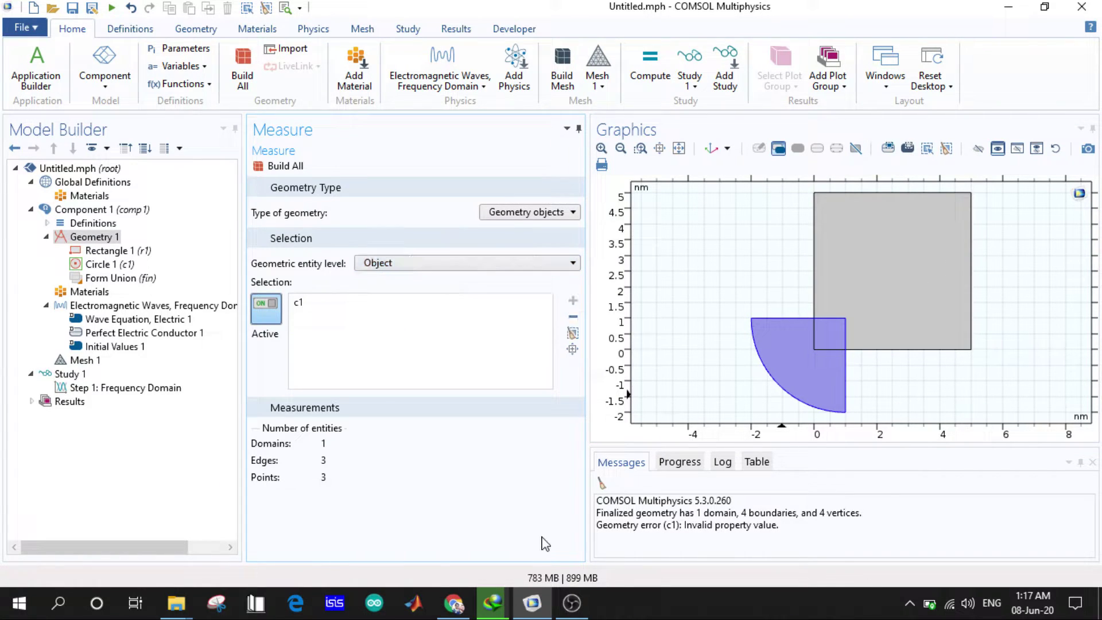
{"action": "left_click", "coordinate": [900, 286]}
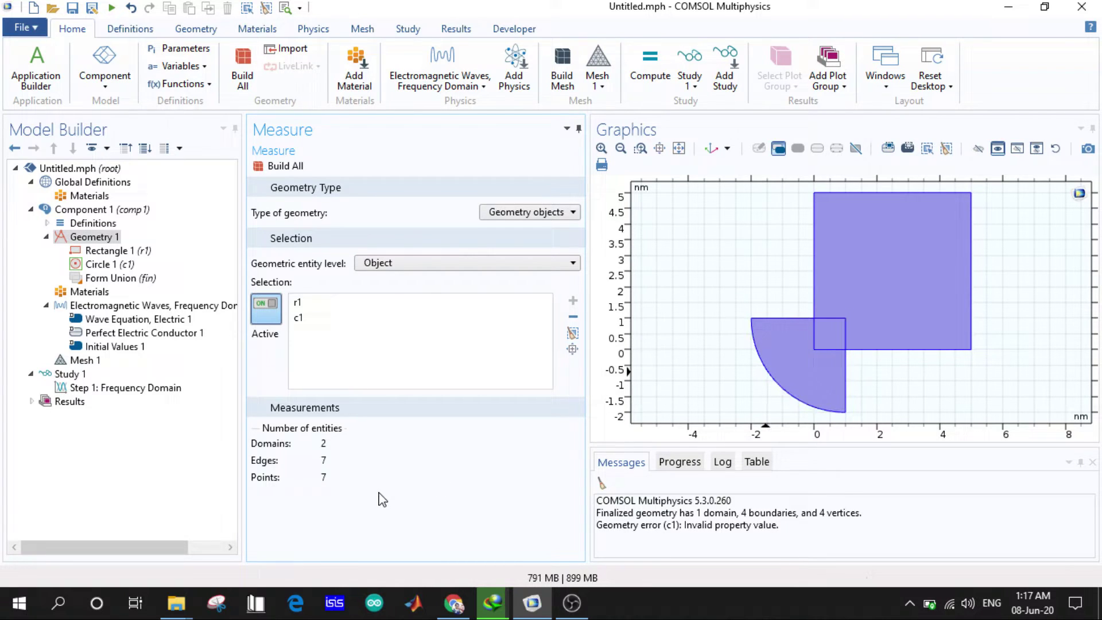
Step: Measure the sector's arc and straight edge as boundaries, totalling 7.712 nm
{"action": "left_click", "coordinate": [497, 264]}
{"action": "left_click", "coordinate": [472, 311]}
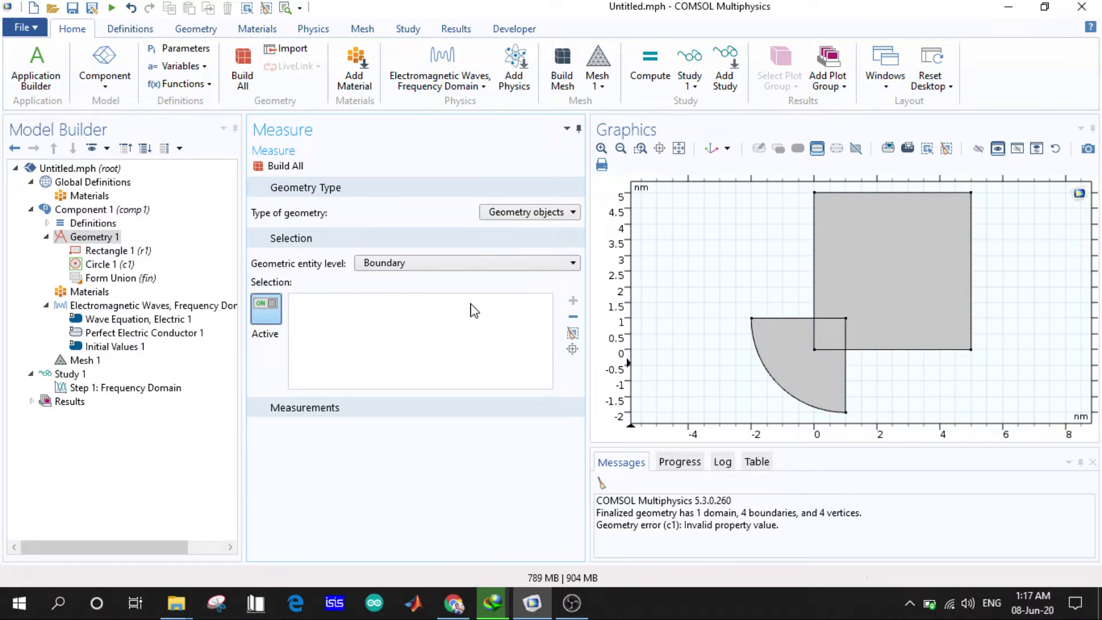
{"action": "left_click", "coordinate": [780, 388]}
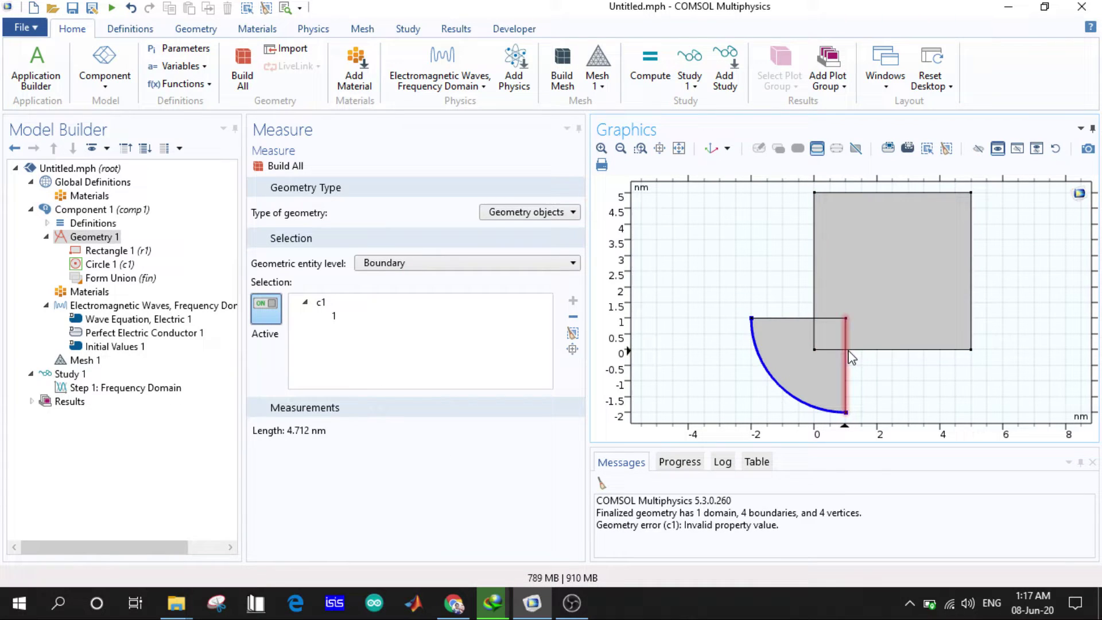
{"action": "left_click", "coordinate": [844, 328]}
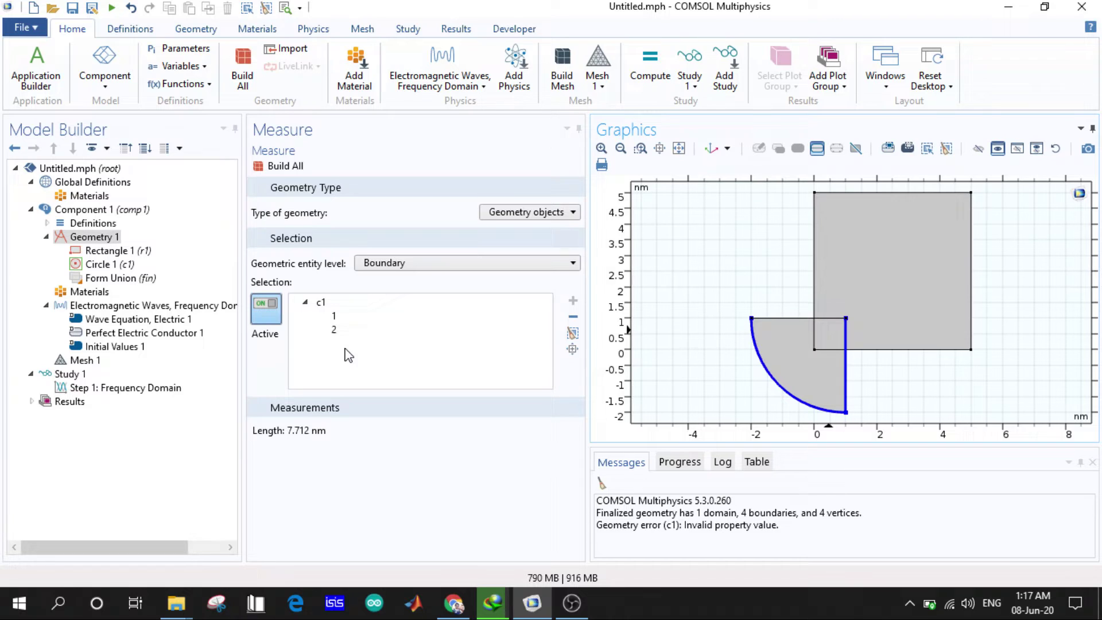
{"action": "left_click", "coordinate": [515, 264]}
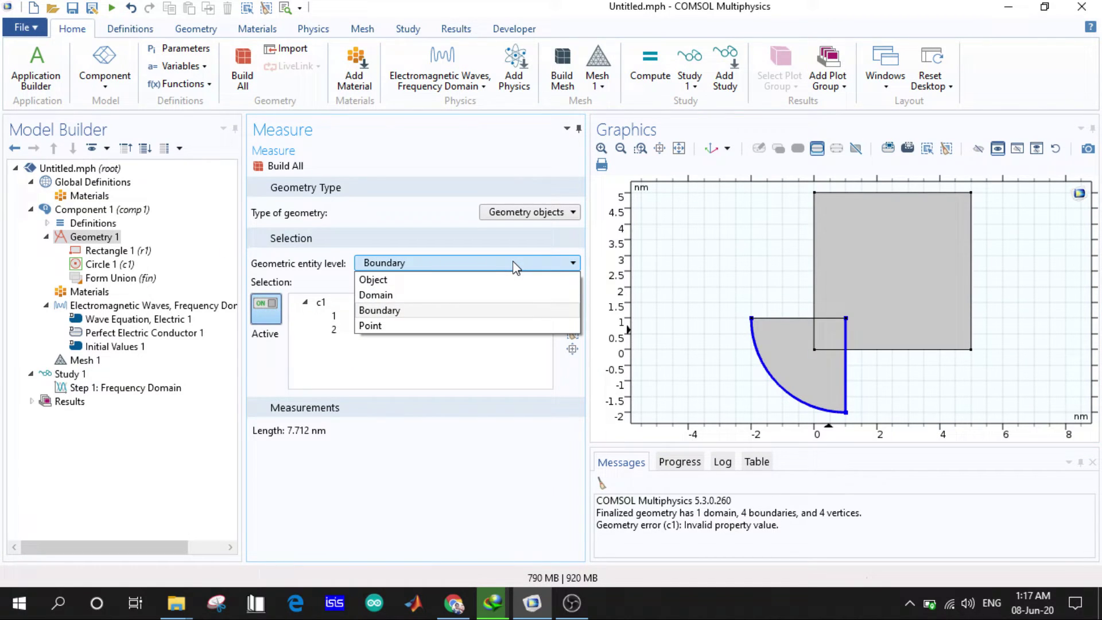
{"action": "left_click", "coordinate": [369, 471]}
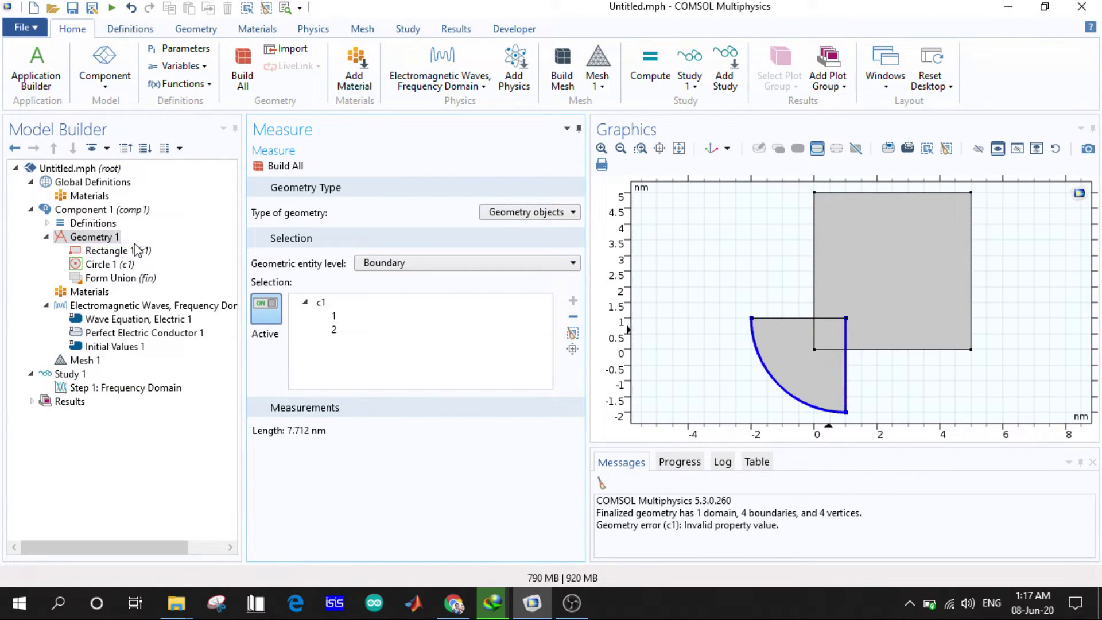
Step: Show Rectangle 1's settings: a 5 × 5 nm solid cornered at (0, 0) nm
{"action": "left_click", "coordinate": [105, 238]}
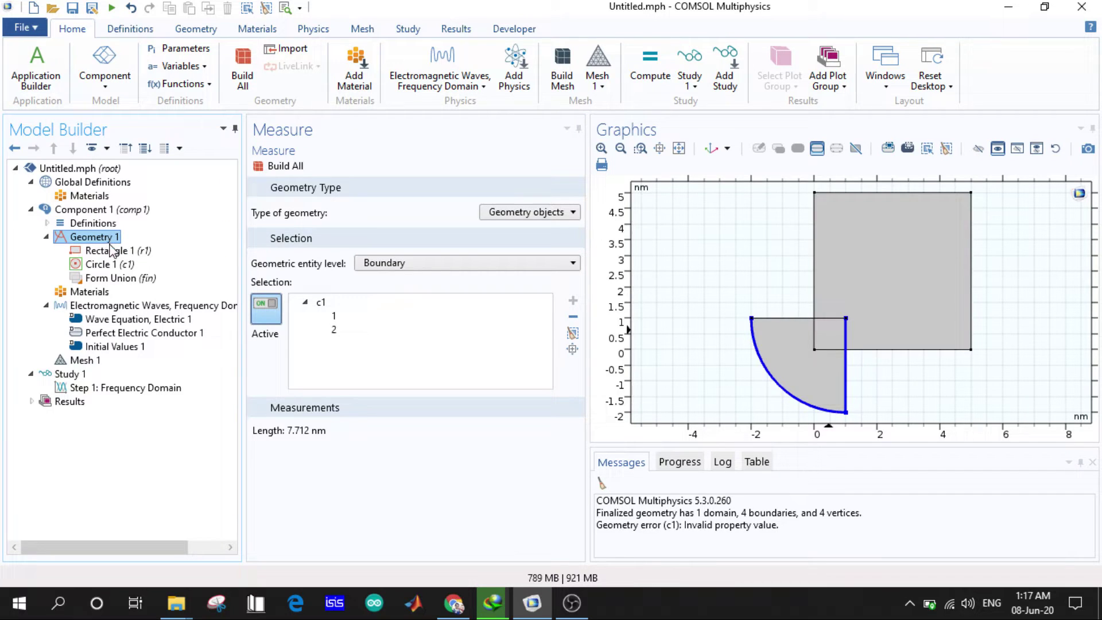
{"action": "left_click", "coordinate": [112, 253]}
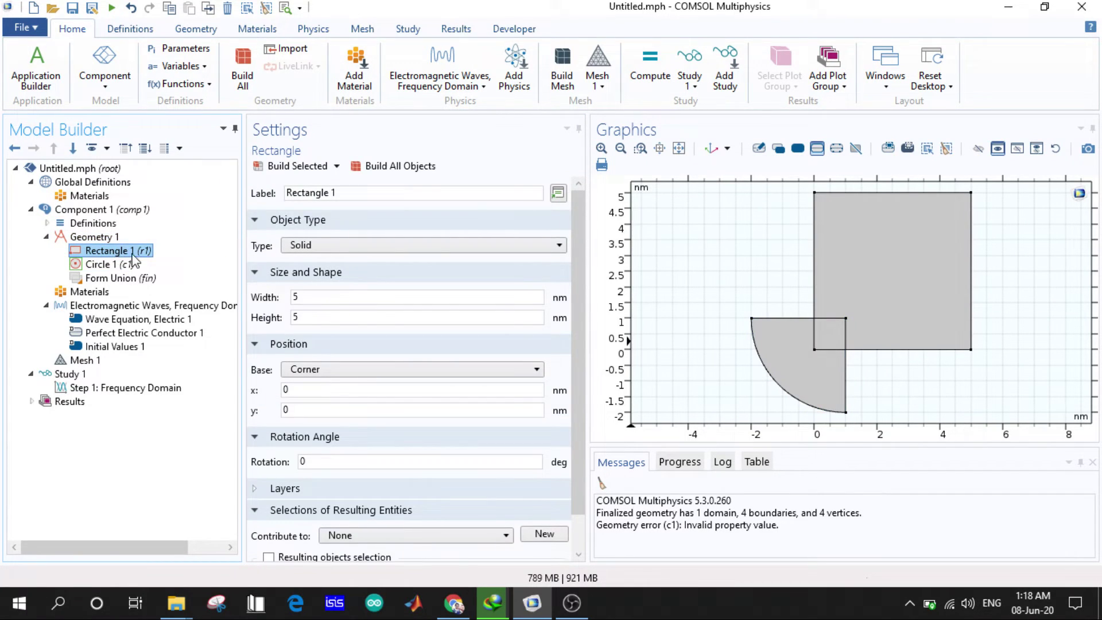
{"action": "left_click", "coordinate": [380, 321]}
{"action": "scroll", "coordinate": [381, 324], "scroll_direction": "down", "scroll_amount": 1}
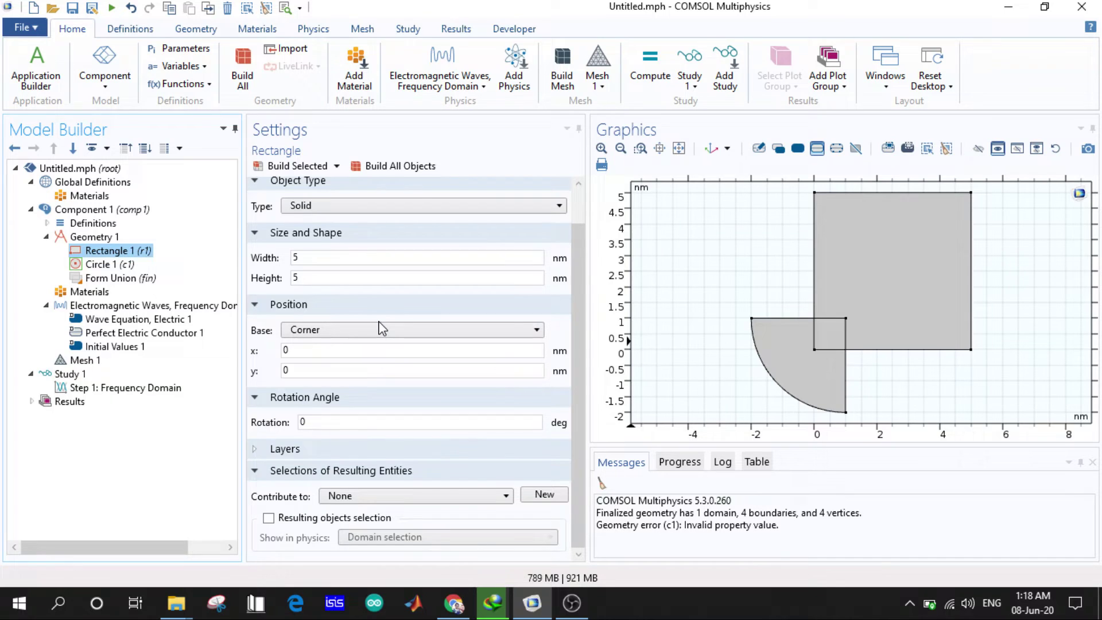
{"action": "scroll", "coordinate": [381, 325], "scroll_direction": "up", "scroll_amount": 1}
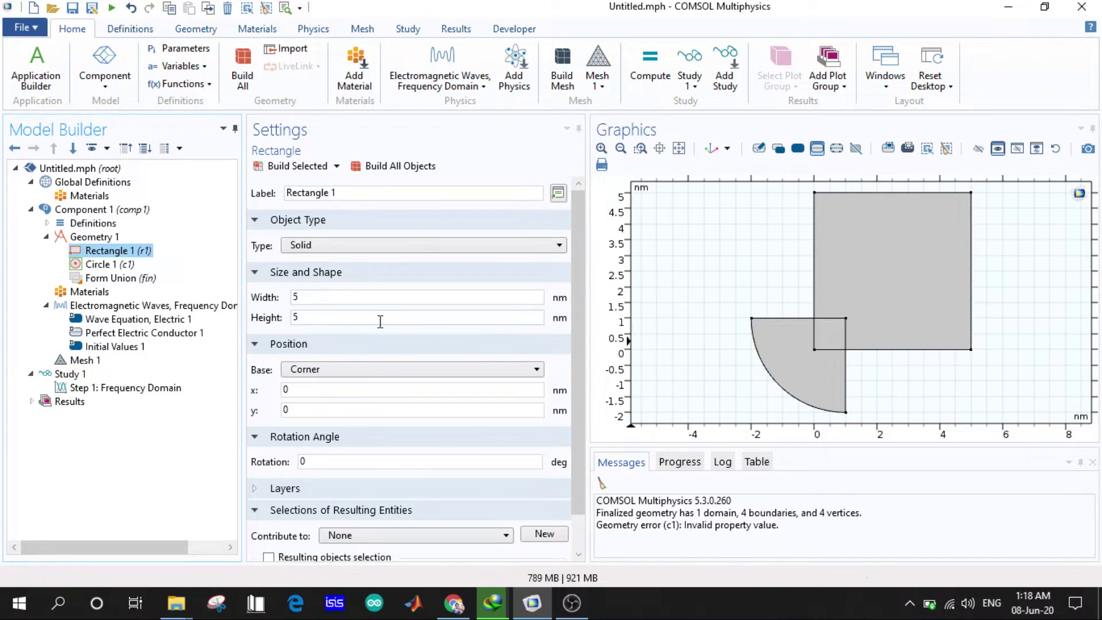
Step: Add a Polygon 1 node to Geometry 1 with object type Solid
{"action": "left_click", "coordinate": [99, 238]}
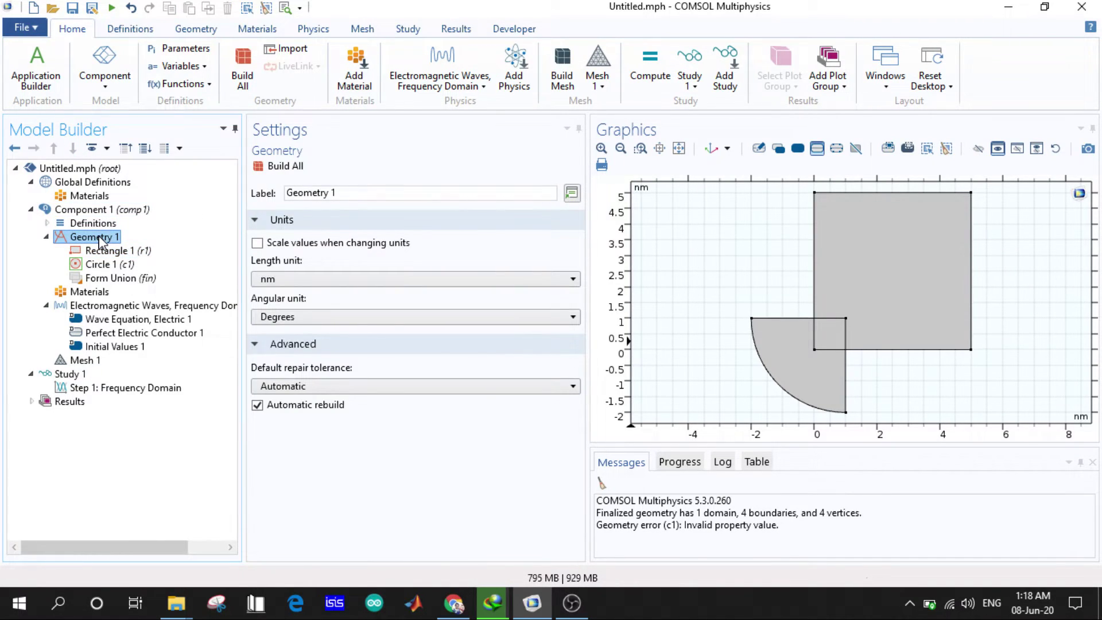
{"action": "right_click", "coordinate": [102, 241]}
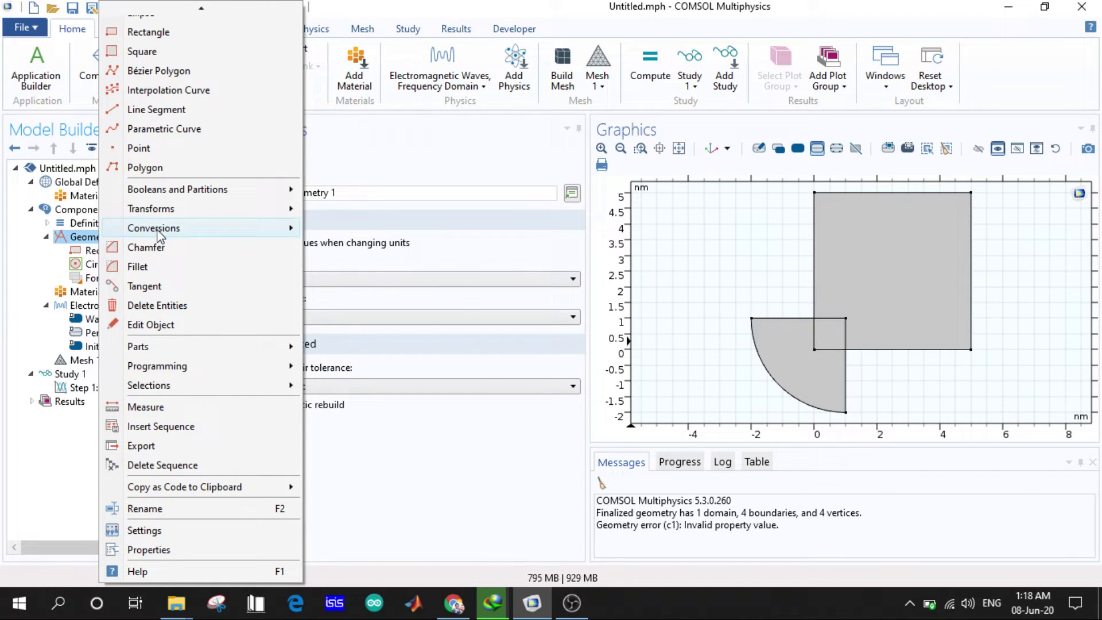
{"action": "left_click", "coordinate": [161, 175]}
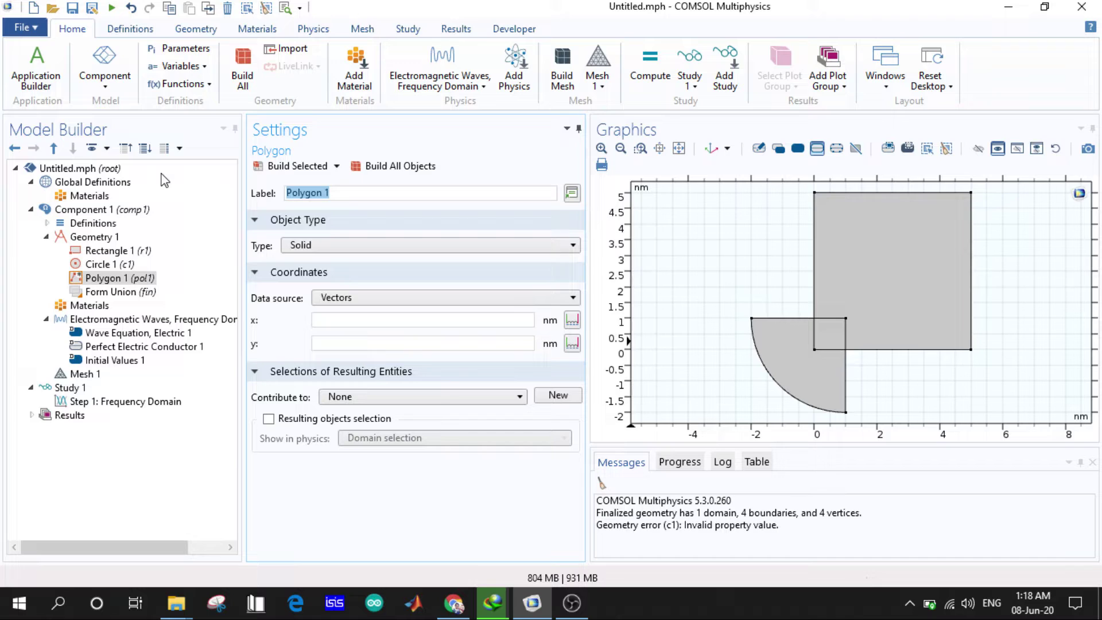
{"action": "left_click", "coordinate": [344, 247]}
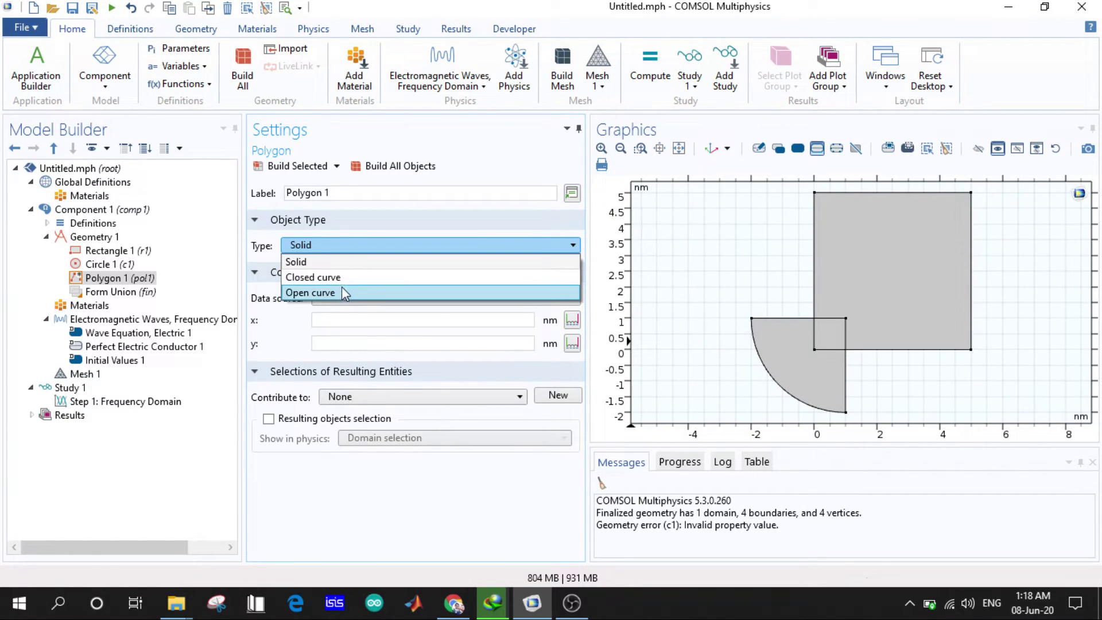
{"action": "left_click", "coordinate": [343, 251]}
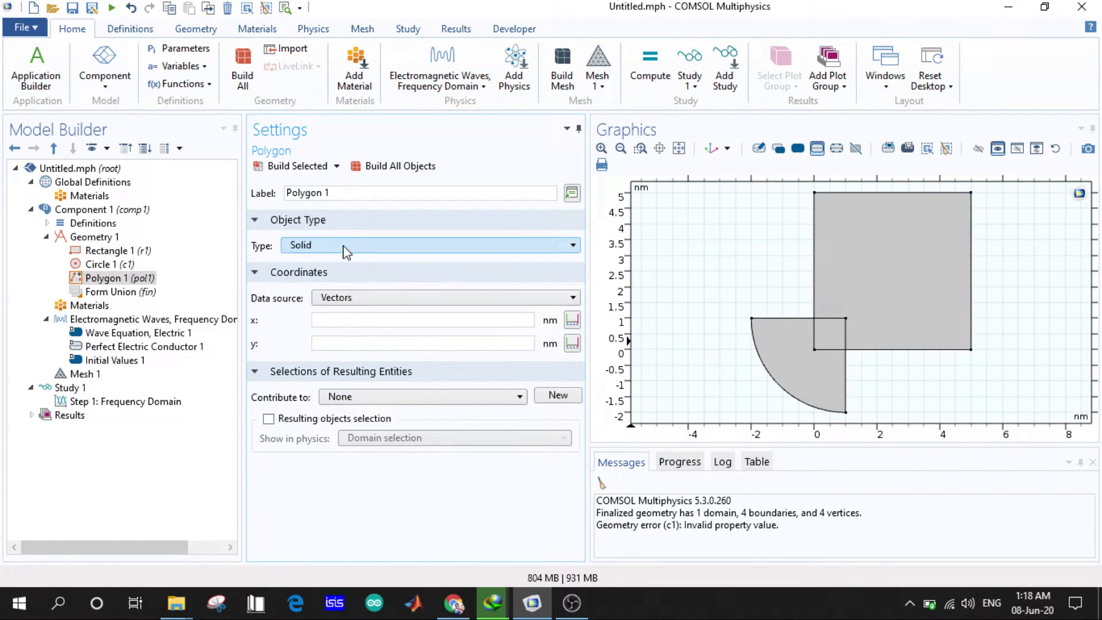
Step: Try File and Table as the polygon's coordinate source, ending back on File
{"action": "left_click", "coordinate": [354, 301]}
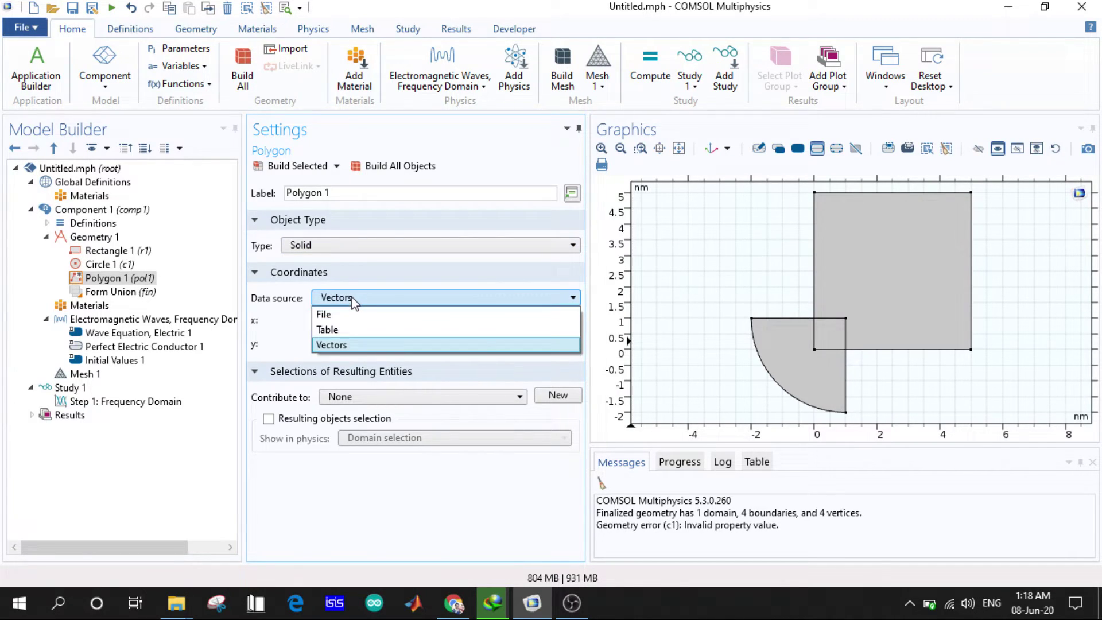
{"action": "left_click", "coordinate": [353, 313]}
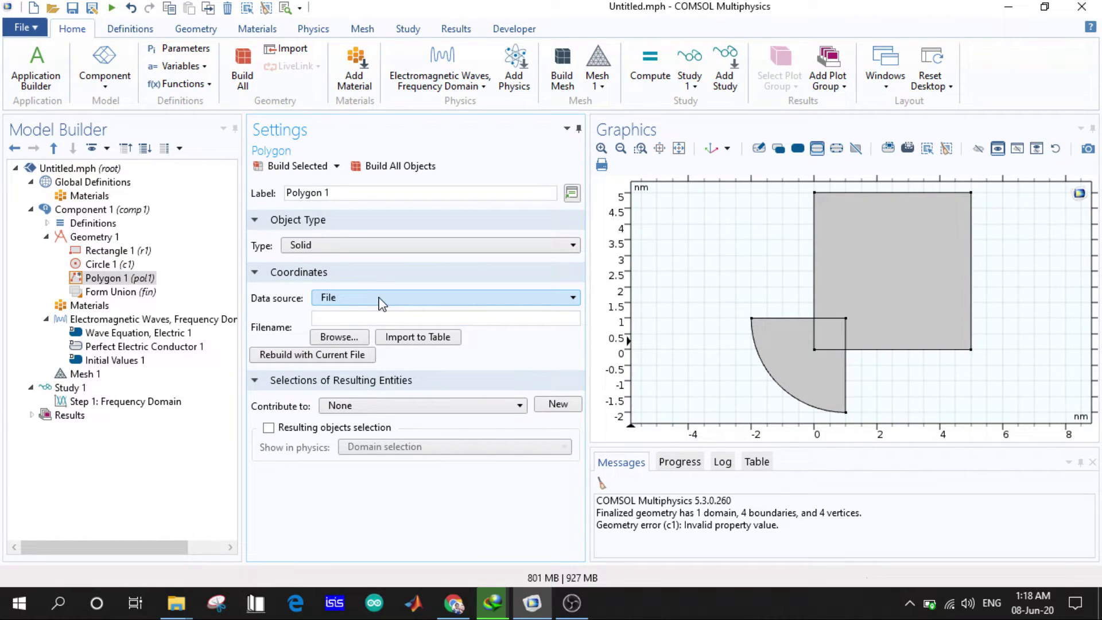
{"action": "left_click", "coordinate": [378, 298]}
{"action": "left_click", "coordinate": [374, 331]}
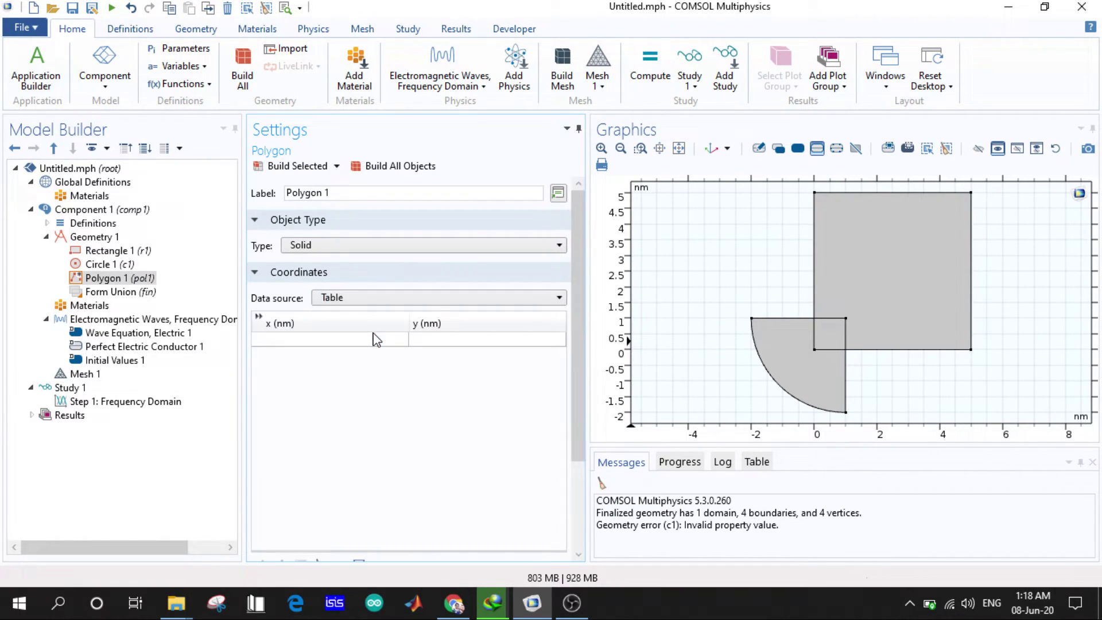
{"action": "left_click", "coordinate": [370, 339]}
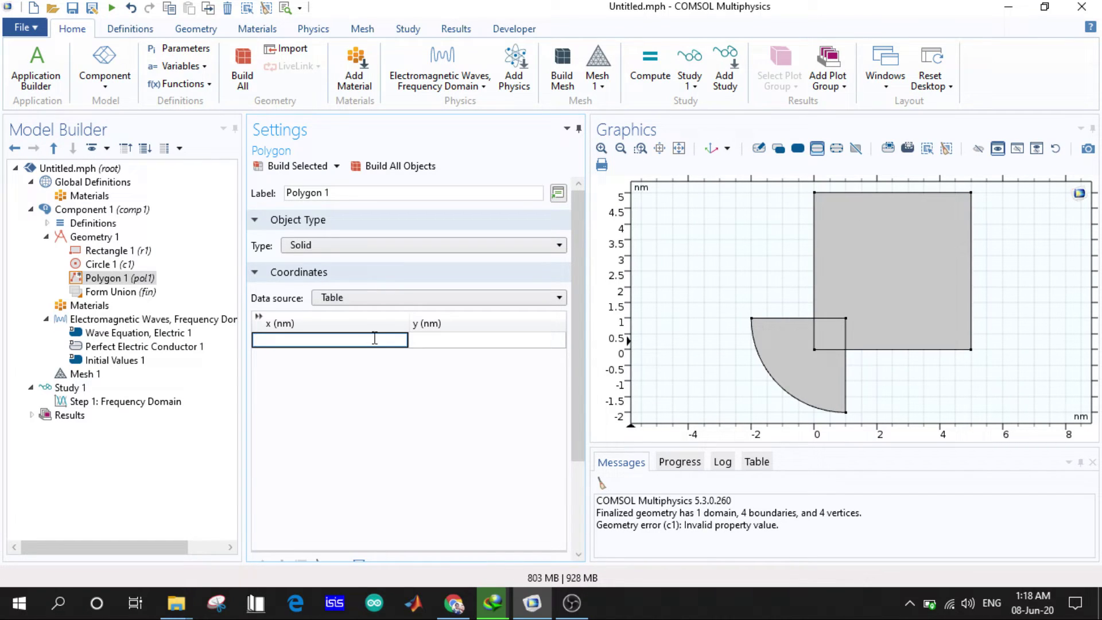
{"action": "left_click", "coordinate": [363, 300]}
{"action": "left_click", "coordinate": [361, 313]}
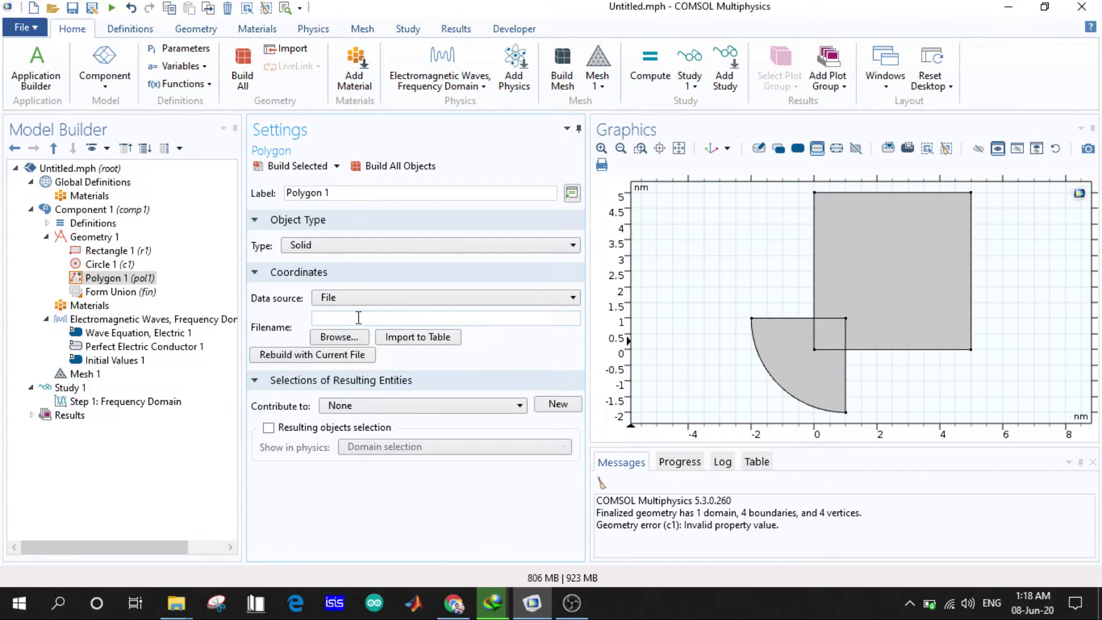
Step: Switch the coordinate source to Table, then to Vectors with empty x and y fields
{"action": "left_click", "coordinate": [356, 298]}
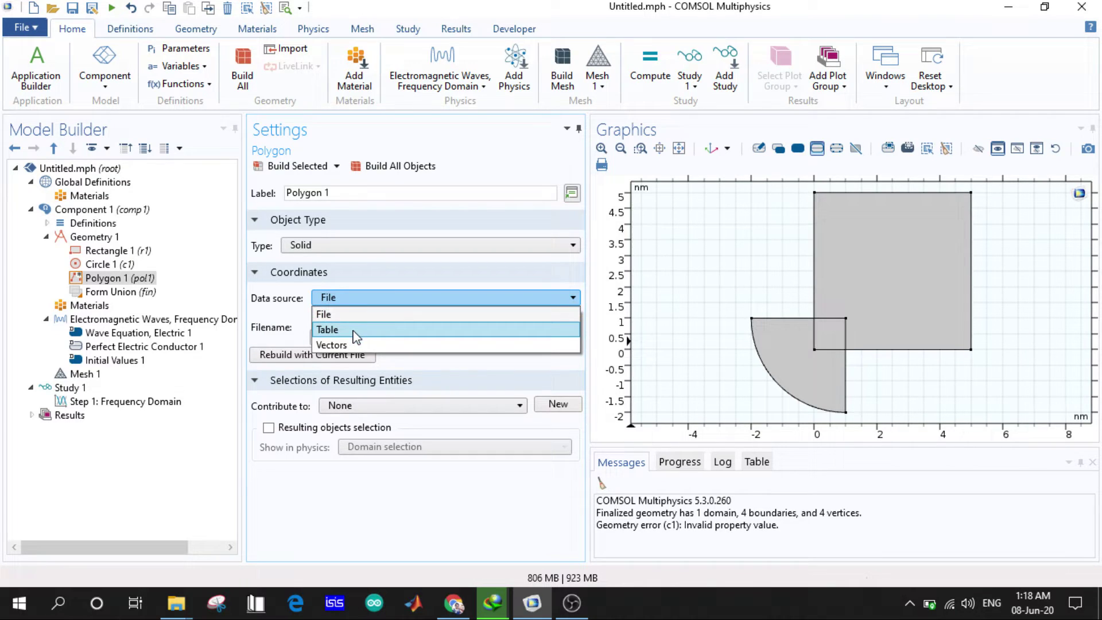
{"action": "left_click", "coordinate": [354, 327]}
{"action": "left_click", "coordinate": [326, 341]}
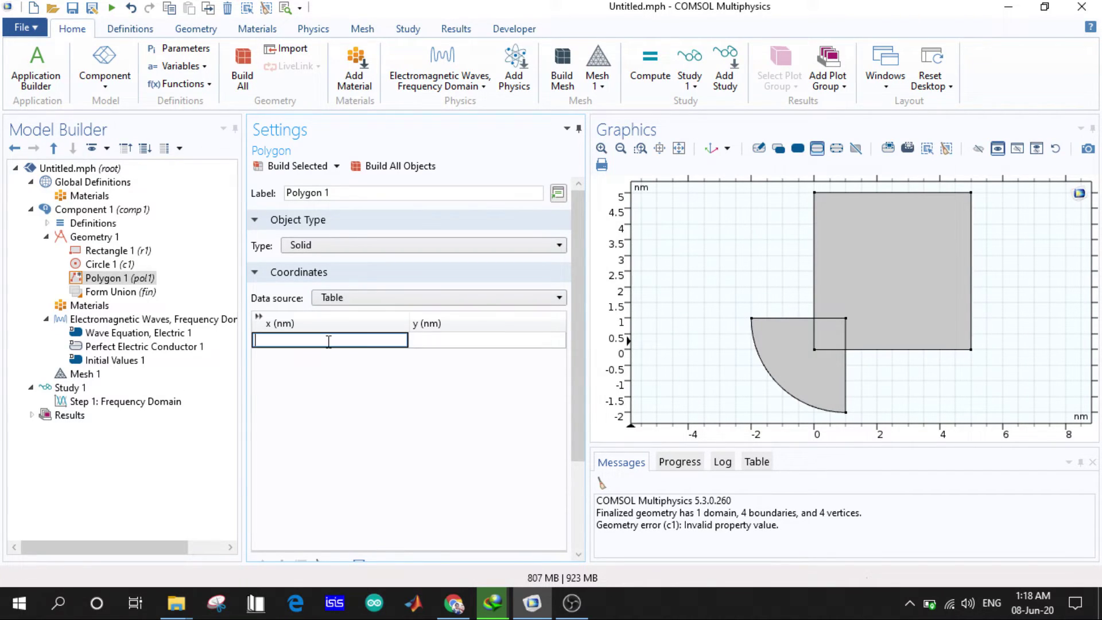
{"action": "left_click", "coordinate": [421, 341]}
{"action": "left_click", "coordinate": [402, 297]}
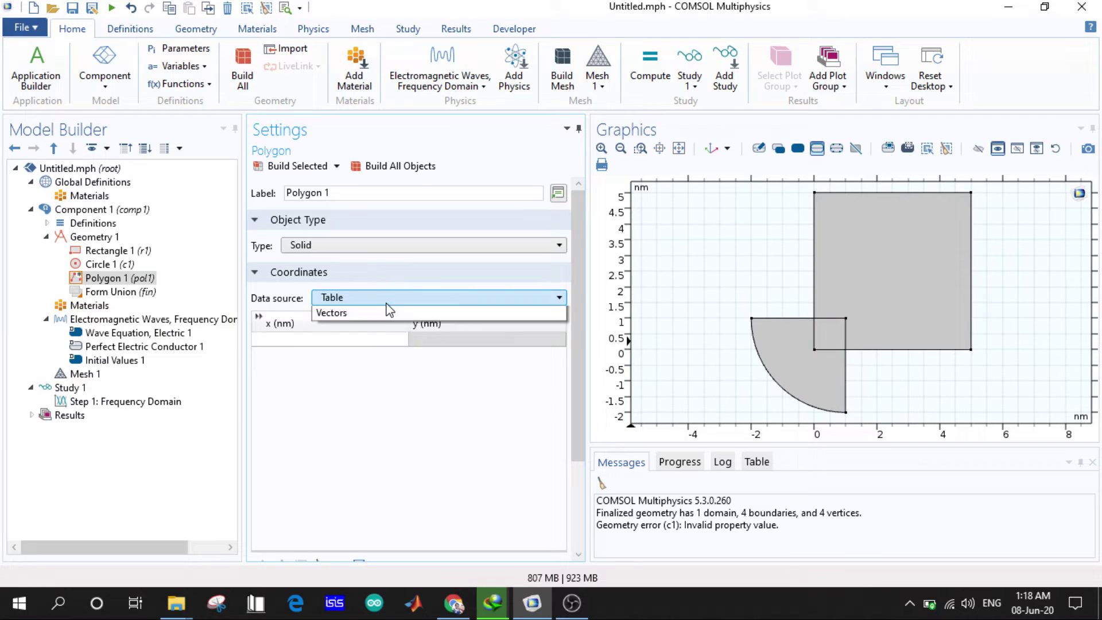
{"action": "left_click", "coordinate": [382, 346]}
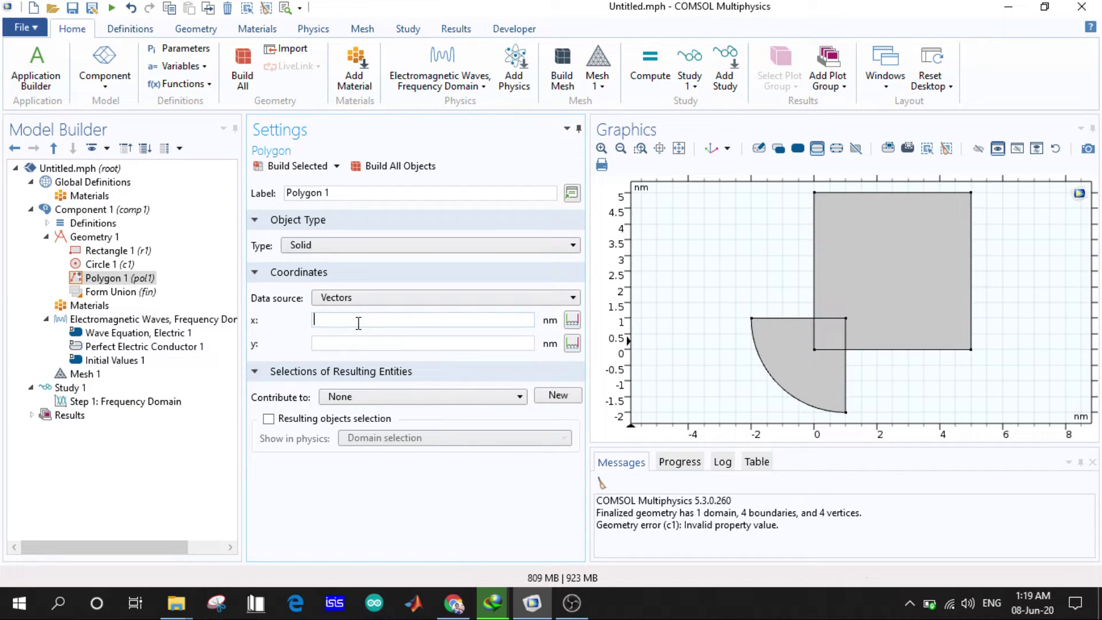
Step: Enter polygon x = 1,3,5 and y = 0,2,7, build, and zoom to show the thin triangle
{"action": "type", "text": "1"}
{"action": "type", "text": ",3"}
{"action": "type", "text": ","}
{"action": "type", "text": "5"}
{"action": "type", "text": "0"}
{"action": "type", "text": "2"}
{"action": "type", "text": "2"}
{"action": "type", "text": ","}
{"action": "type", "text": "7"}
{"action": "left_click", "coordinate": [396, 167]}
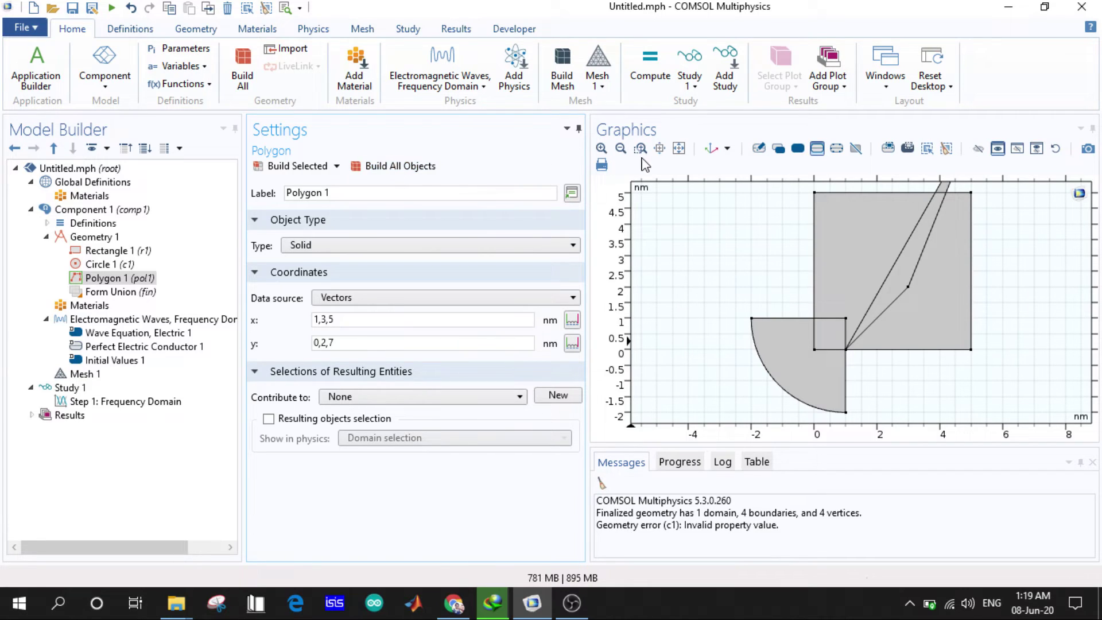
{"action": "left_click", "coordinate": [678, 149]}
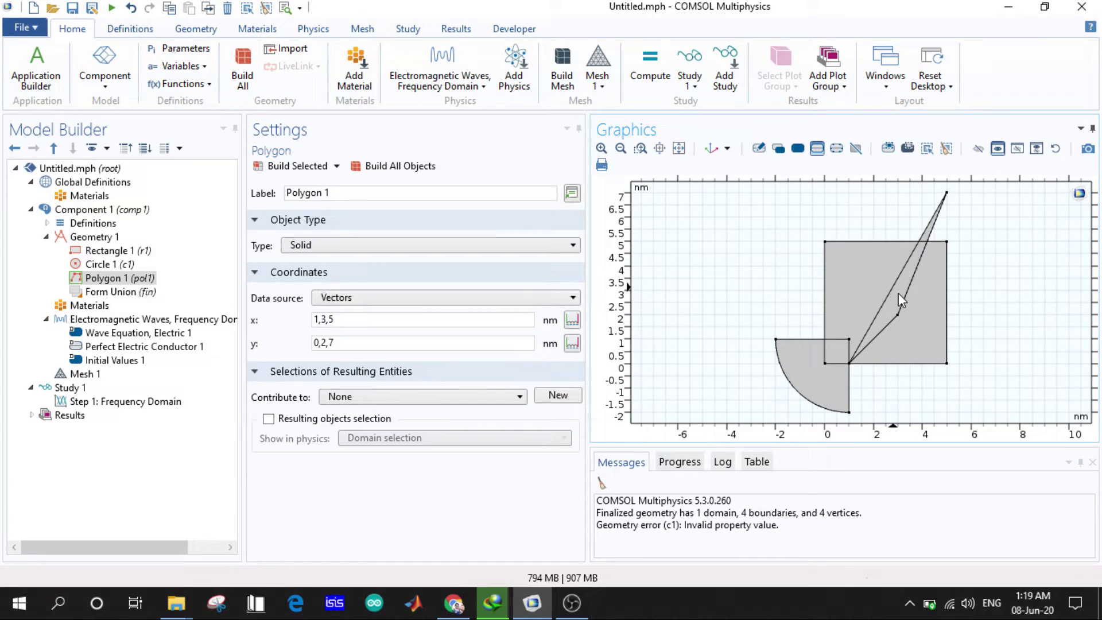
Step: Rebuild the polygon as a closed curve, then again as a solid
{"action": "left_click", "coordinate": [527, 245]}
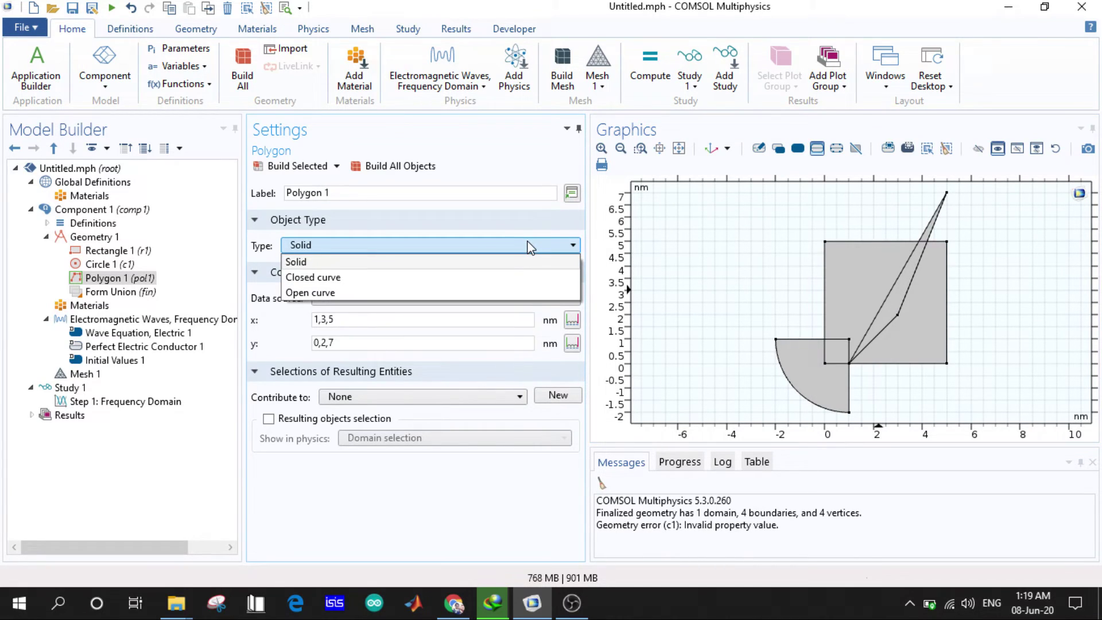
{"action": "left_click", "coordinate": [515, 287]}
{"action": "left_click", "coordinate": [417, 168]}
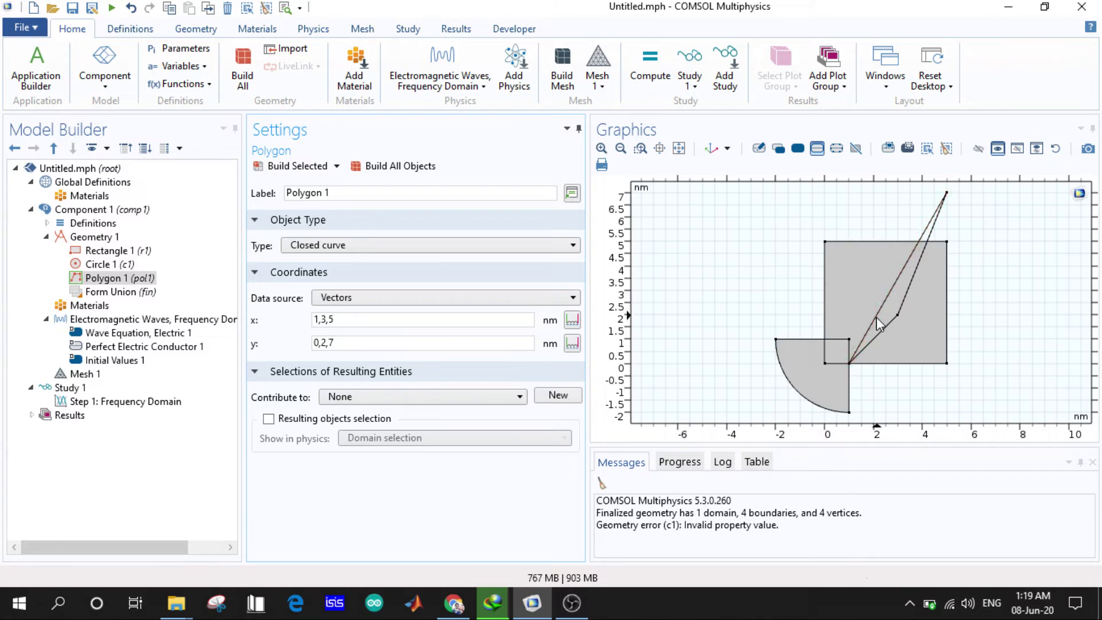
{"action": "left_click", "coordinate": [415, 250]}
{"action": "left_click", "coordinate": [408, 262]}
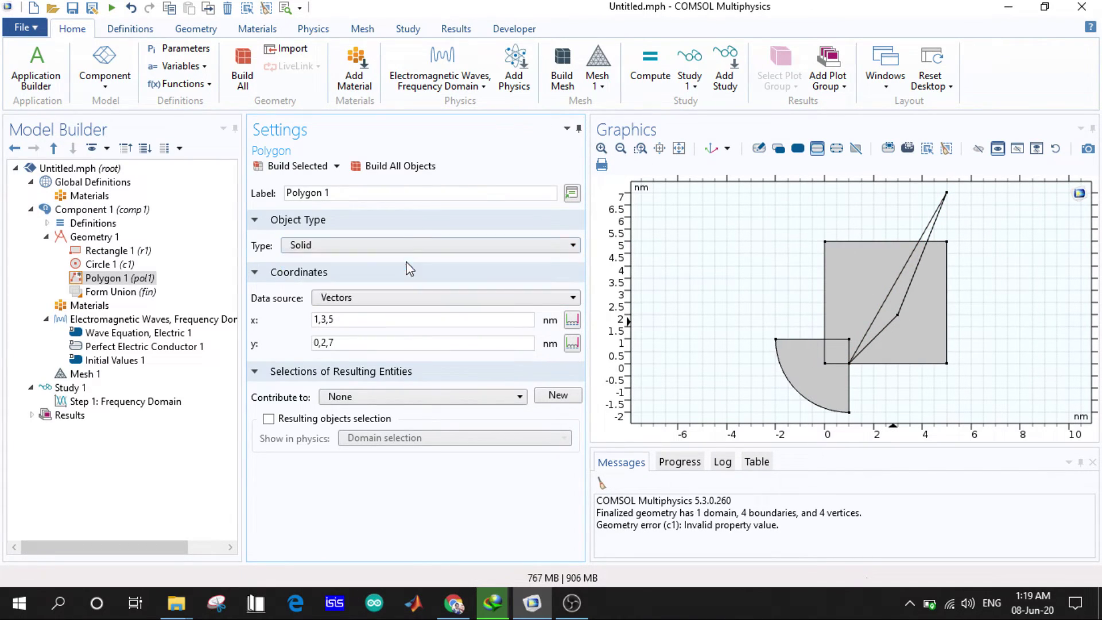
{"action": "left_click", "coordinate": [420, 166]}
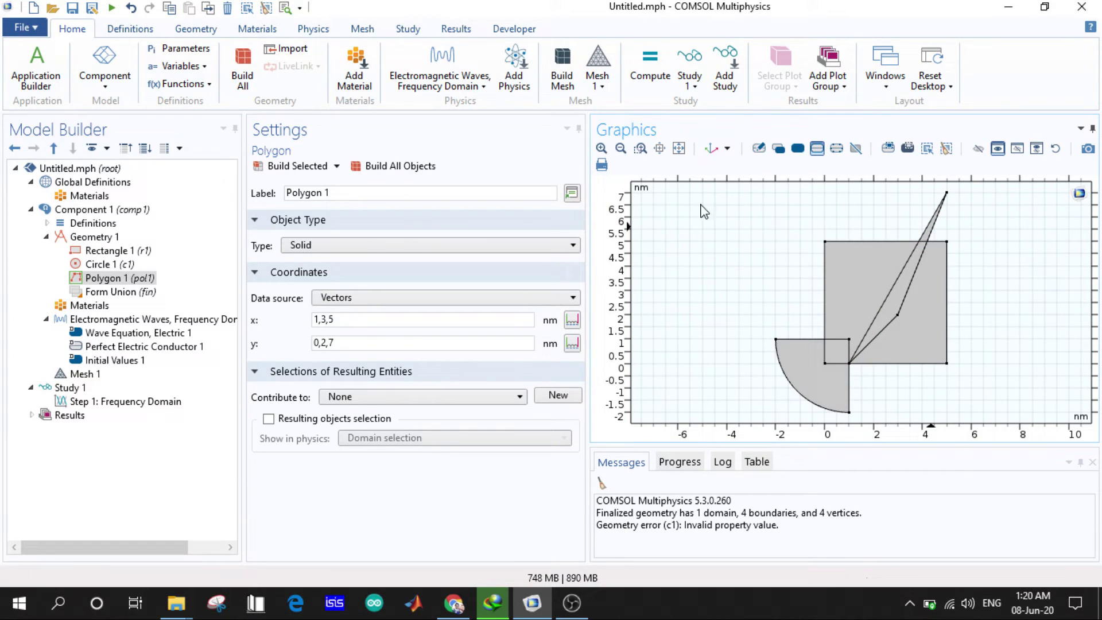
Step: Rebuild it as a closed curve once more, then as an open curve through (1,0), (3,2), (5,7)
{"action": "left_click", "coordinate": [457, 245]}
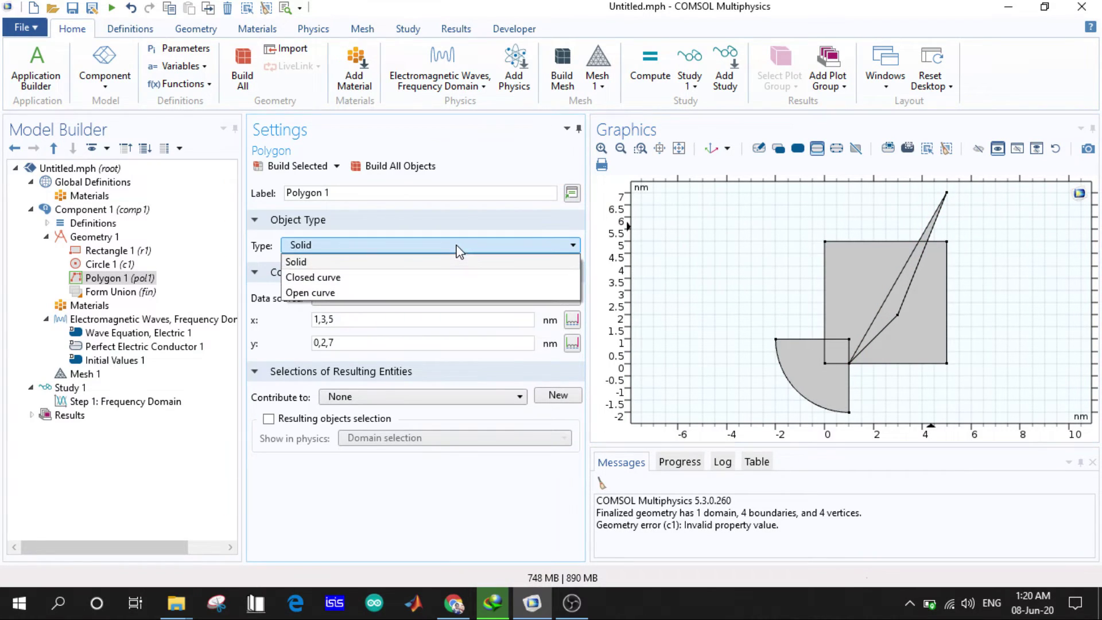
{"action": "left_click", "coordinate": [444, 277]}
{"action": "left_click", "coordinate": [396, 166]}
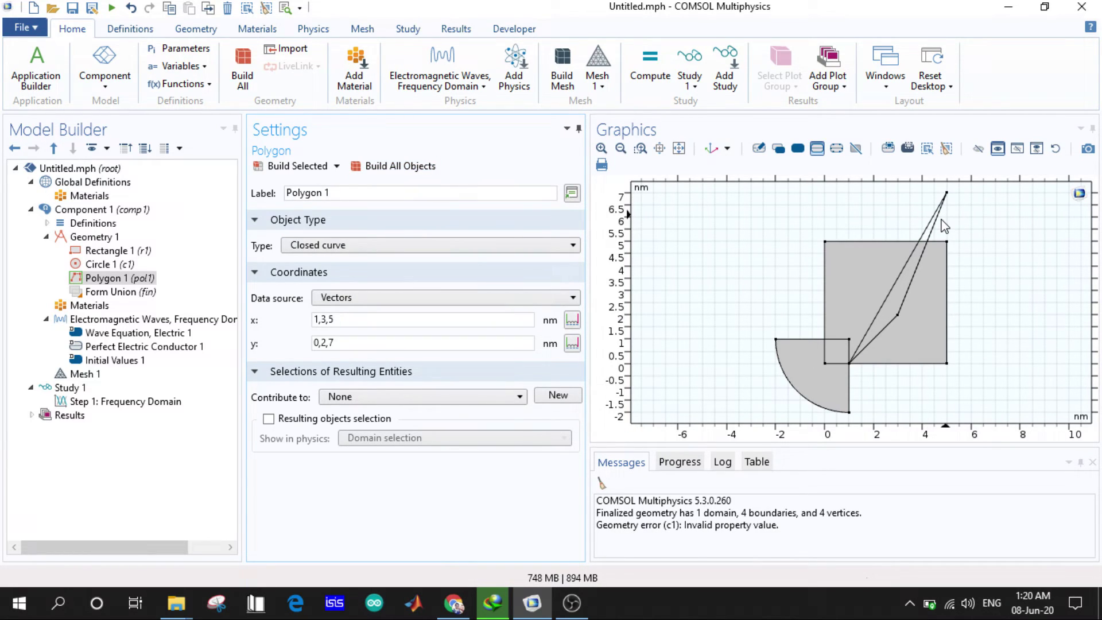
{"action": "left_click", "coordinate": [530, 245]}
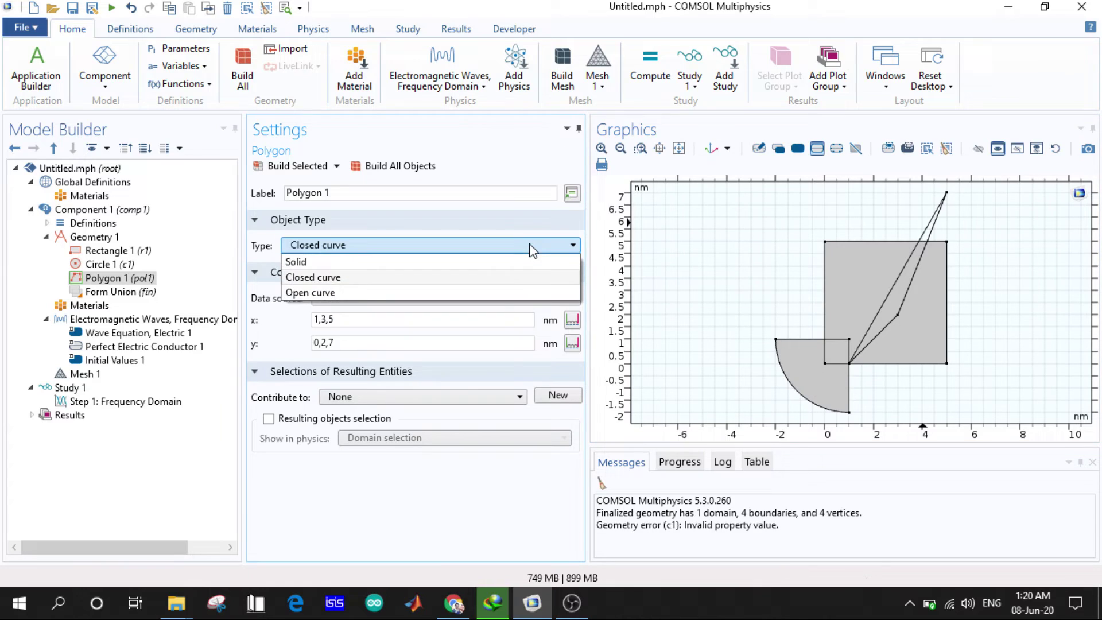
{"action": "left_click", "coordinate": [454, 293]}
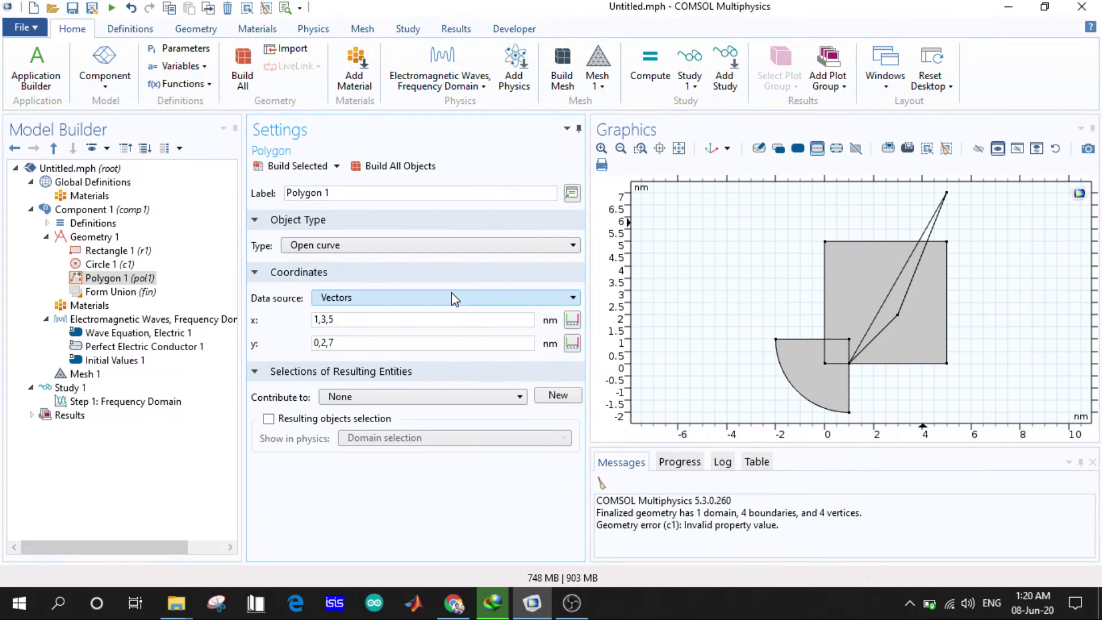
{"action": "left_click", "coordinate": [398, 166]}
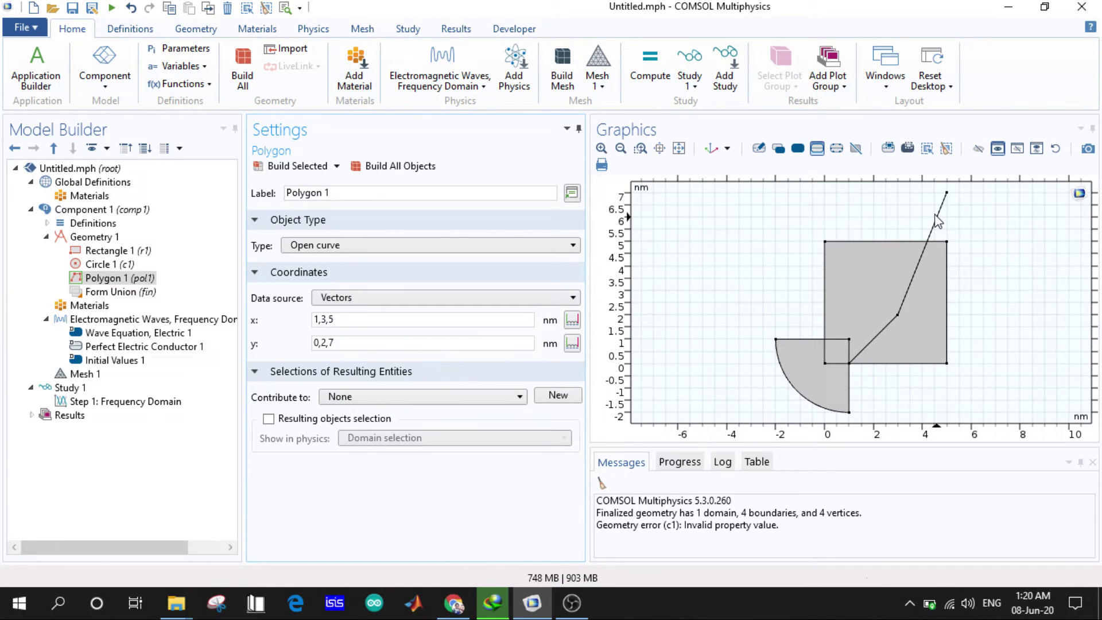
Step: Keep Polygon 1 as an open curve, then disable it and rebuild the geometry
{"action": "left_click", "coordinate": [431, 245]}
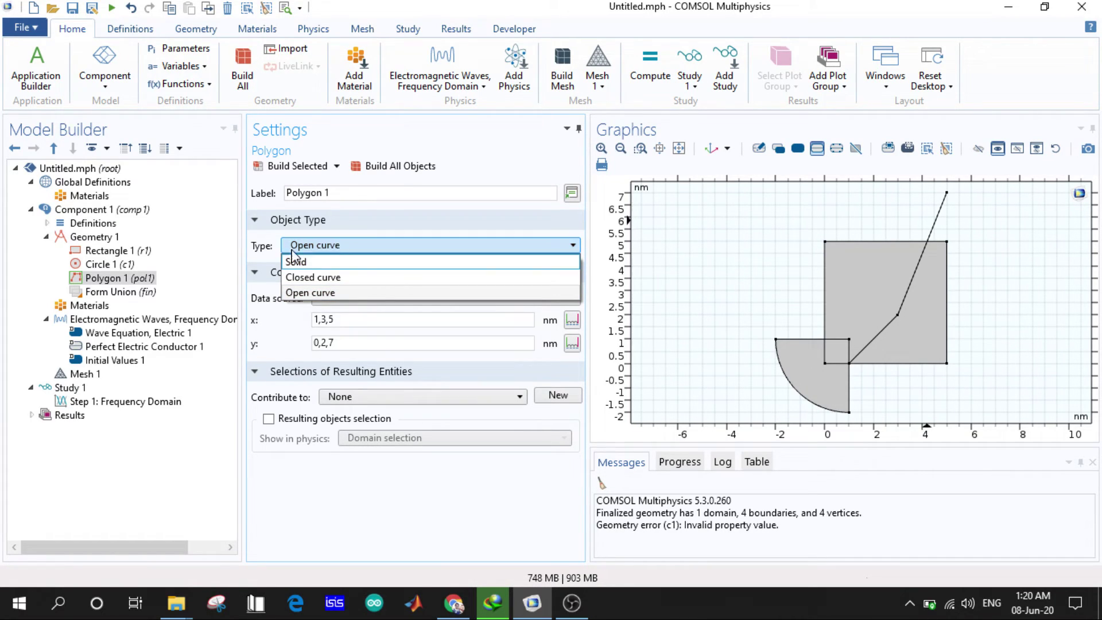
{"action": "left_click", "coordinate": [138, 281]}
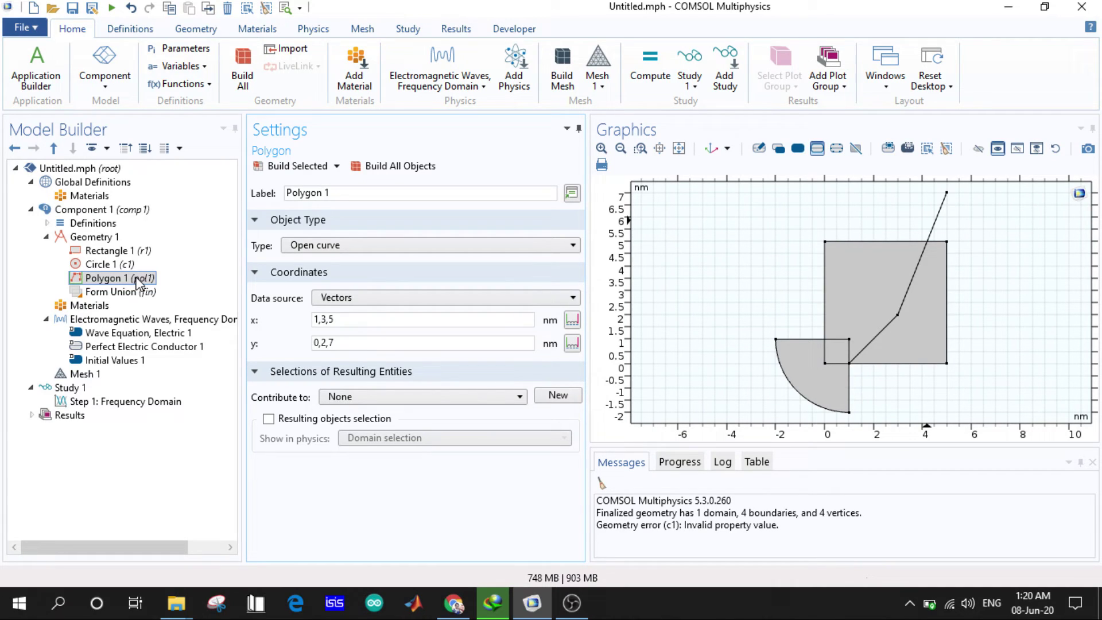
{"action": "right_click", "coordinate": [136, 279]}
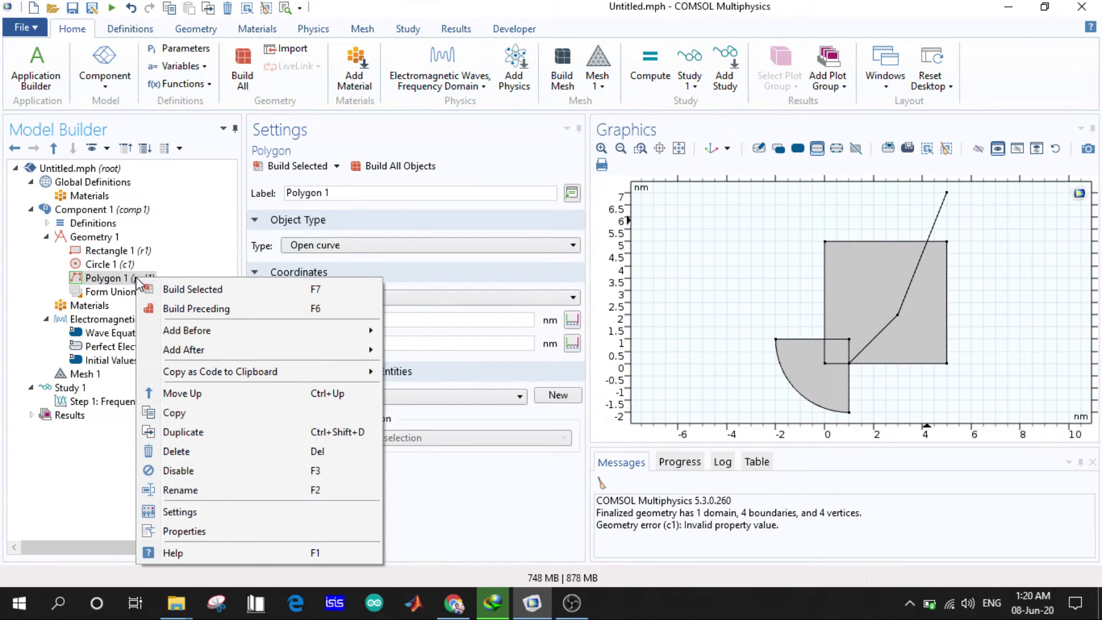
{"action": "left_click", "coordinate": [176, 470]}
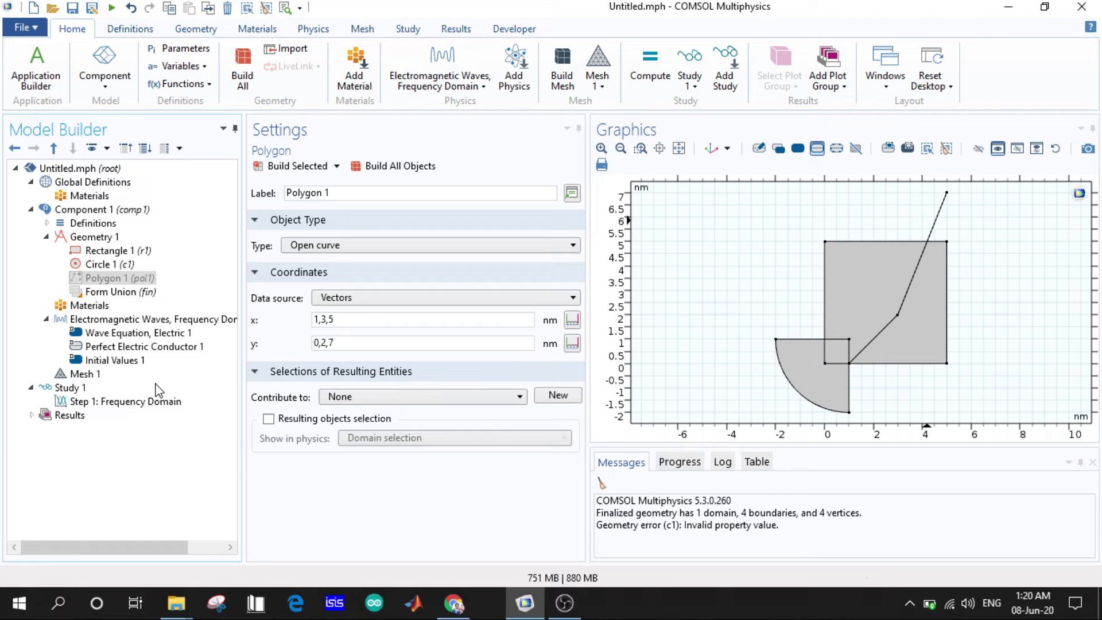
{"action": "left_click", "coordinate": [409, 171]}
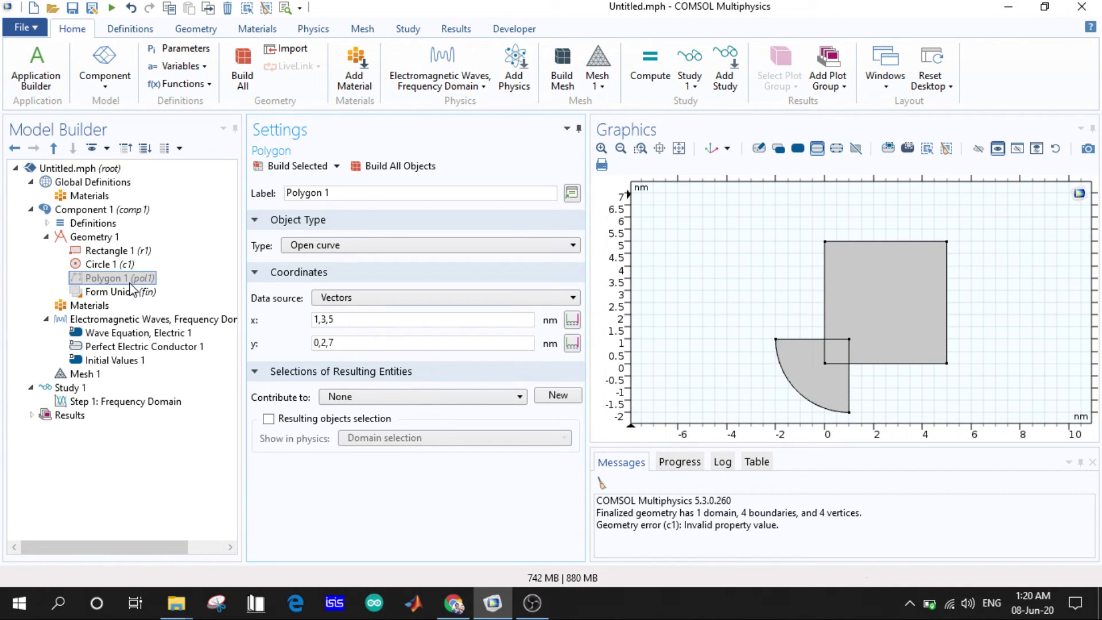
Step: Re-enable Polygon 1 and rebuild, then disable it again, leaving only the square and sector
{"action": "right_click", "coordinate": [131, 284]}
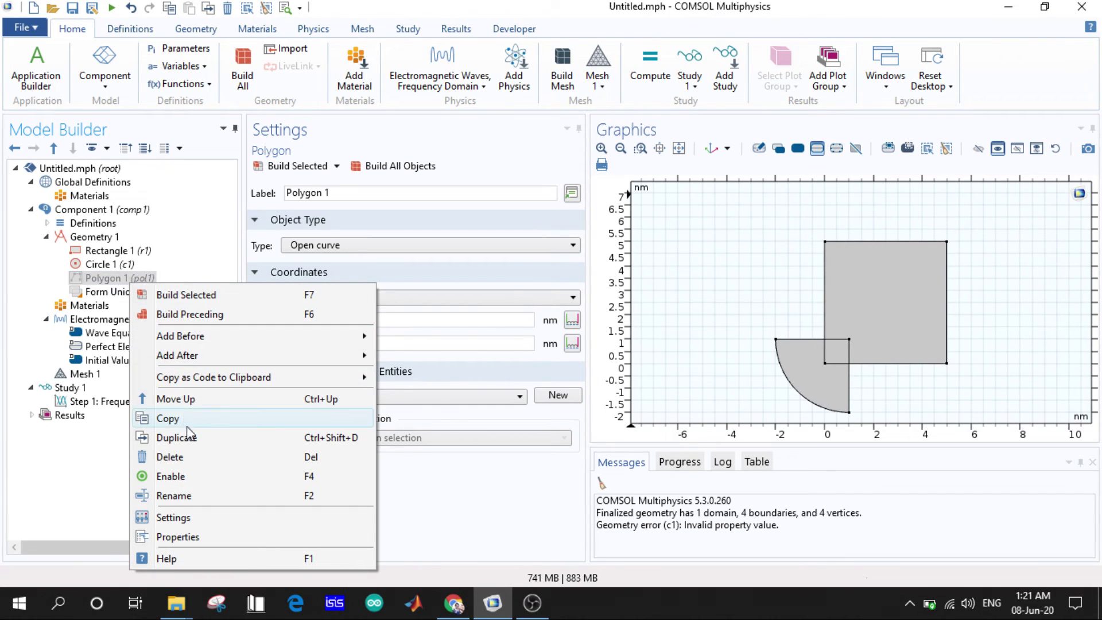
{"action": "left_click", "coordinate": [190, 483]}
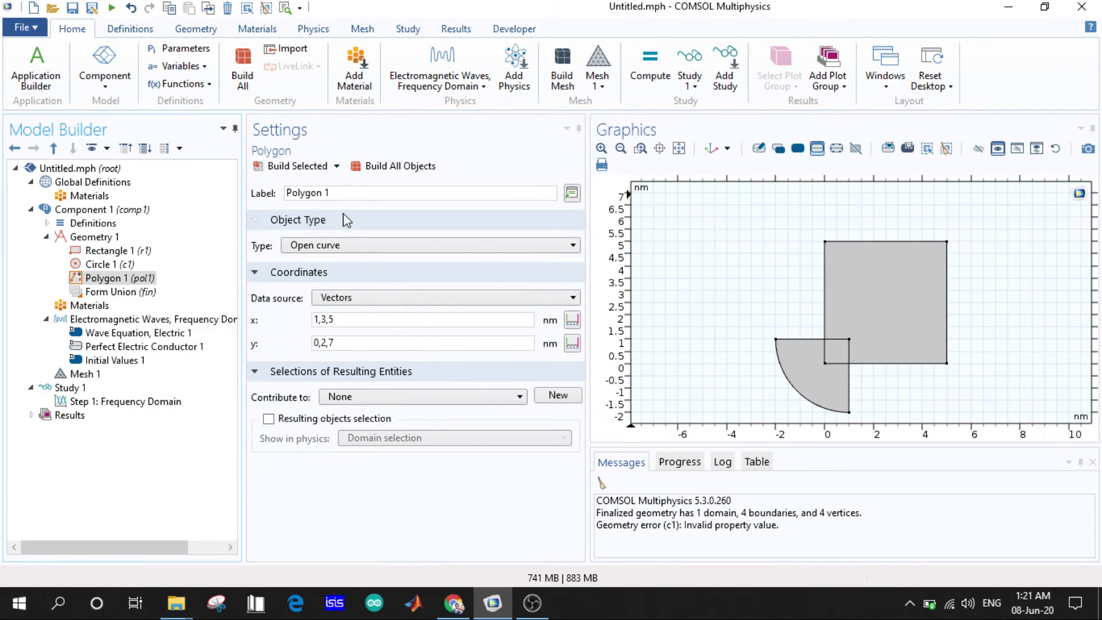
{"action": "left_click", "coordinate": [408, 167]}
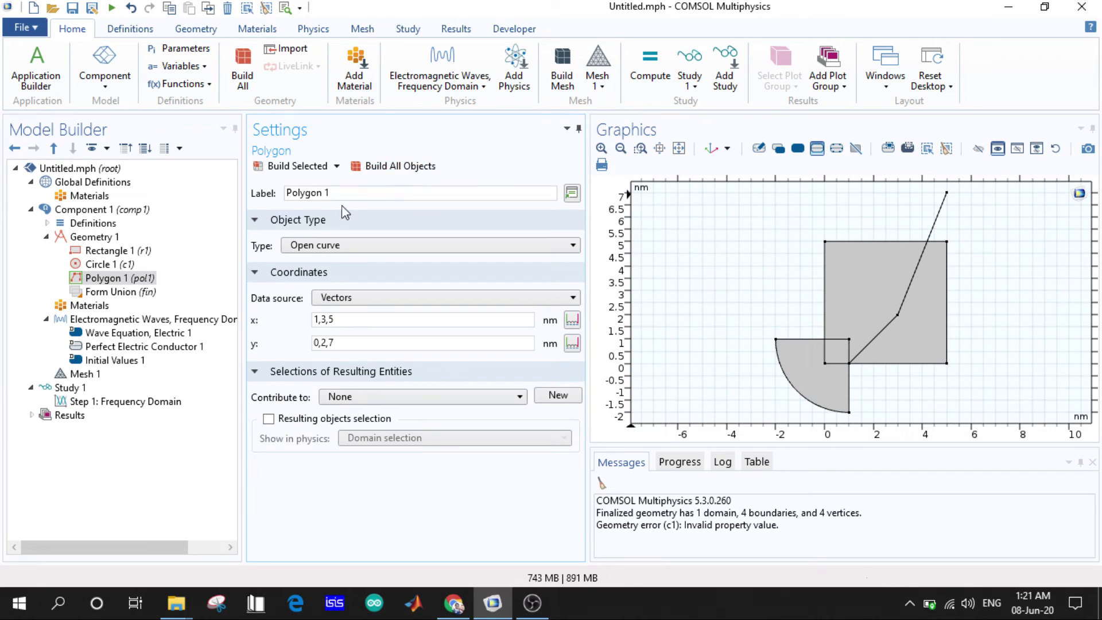
{"action": "left_click", "coordinate": [135, 278]}
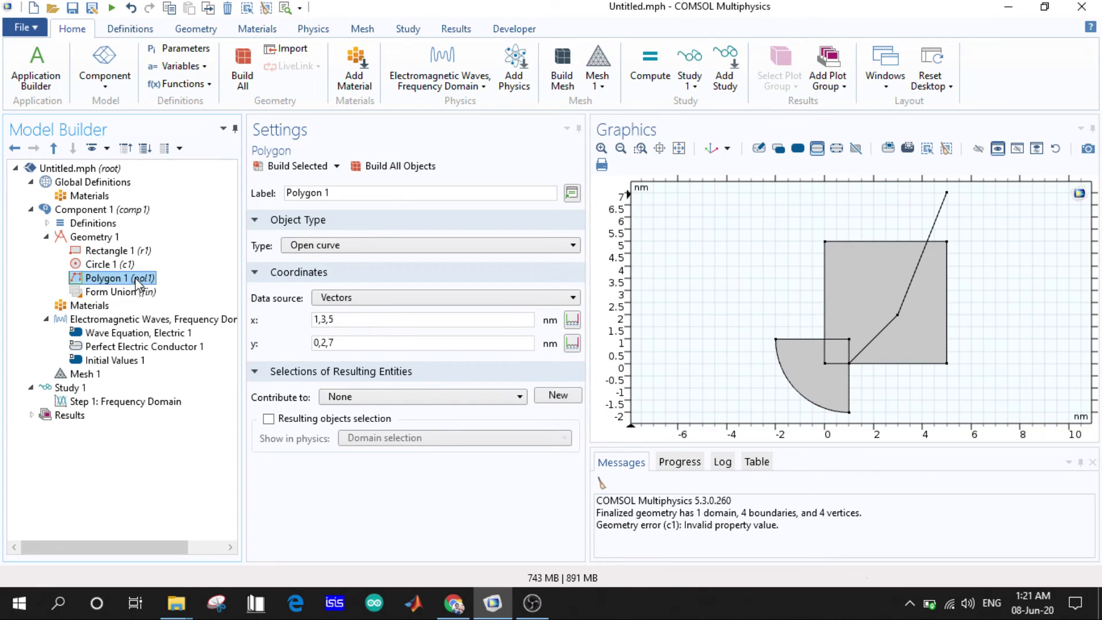
{"action": "right_click", "coordinate": [136, 277]}
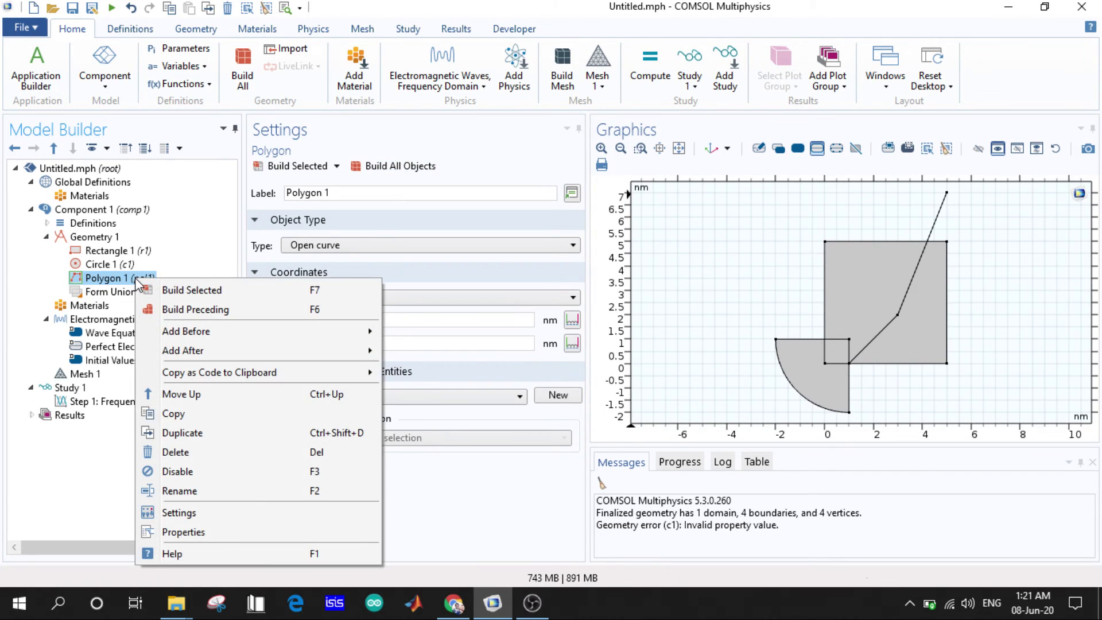
{"action": "left_click", "coordinate": [195, 471]}
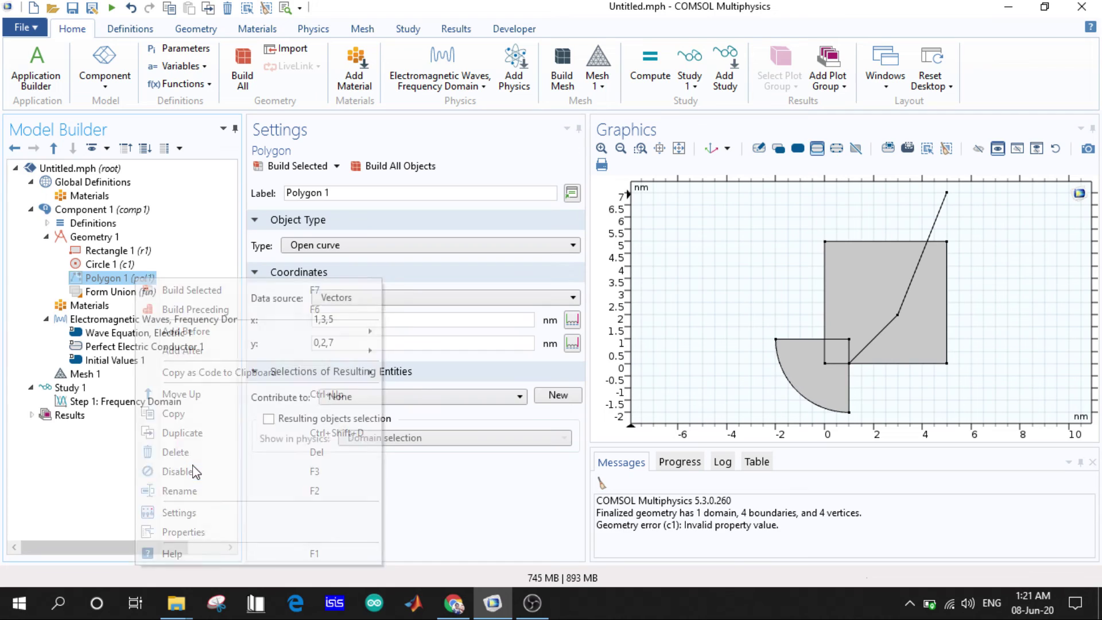
{"action": "left_click", "coordinate": [409, 171]}
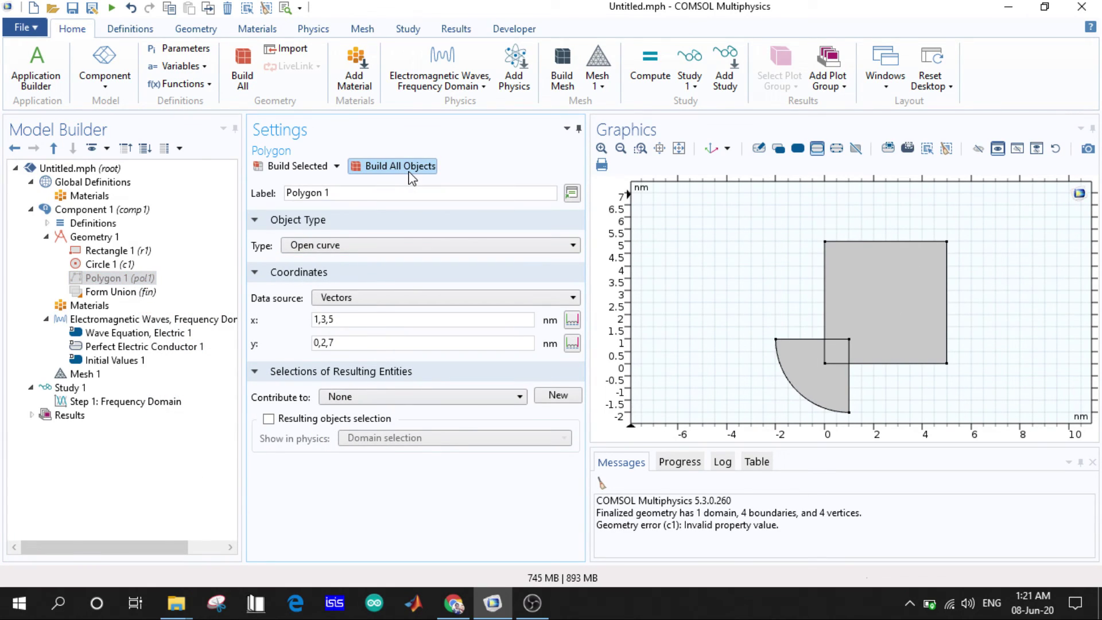